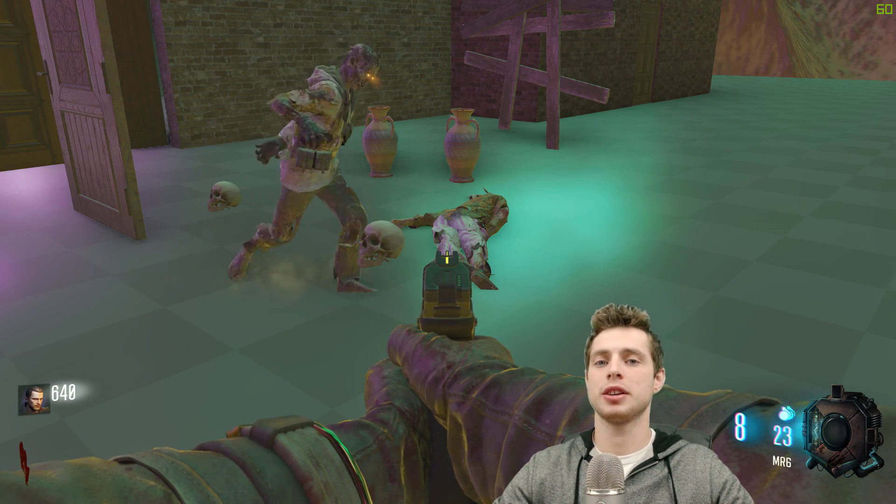
key(r)
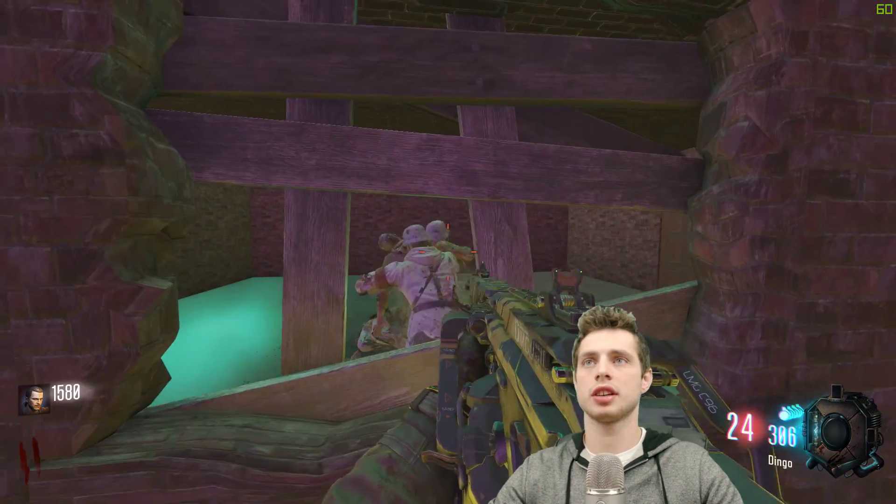
click(448, 252)
click(448, 252)
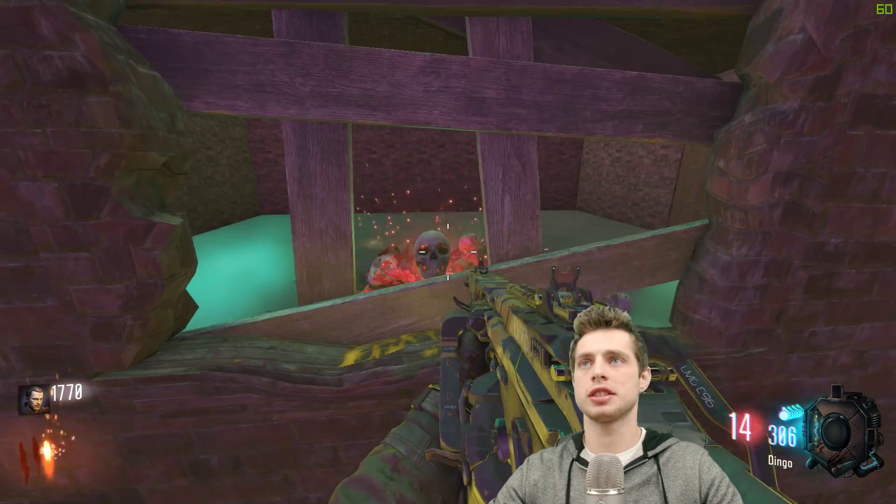
key(w)
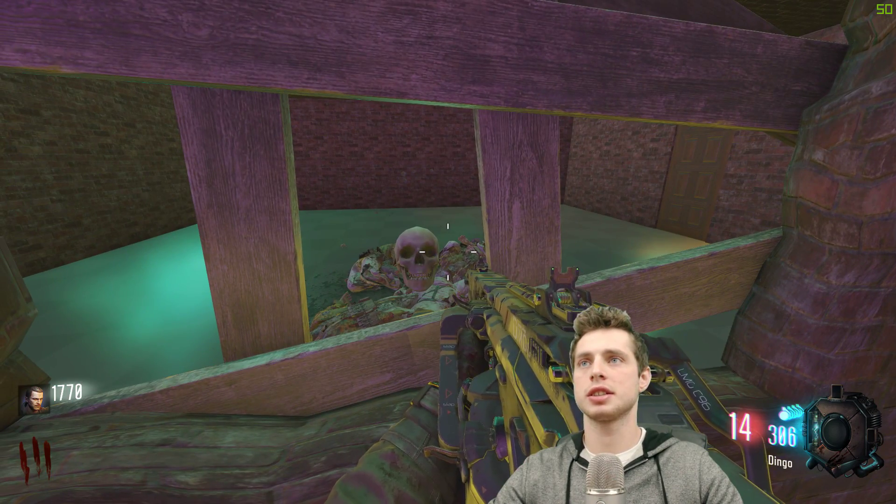
key(w)
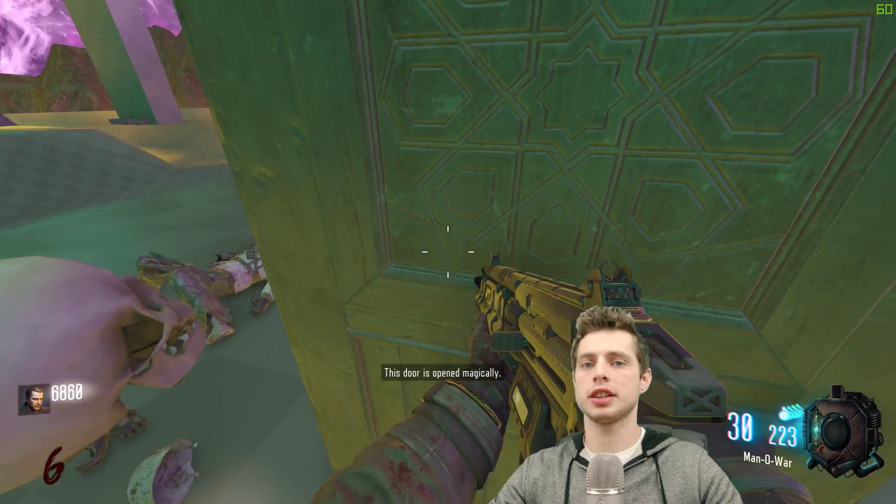
key(s)
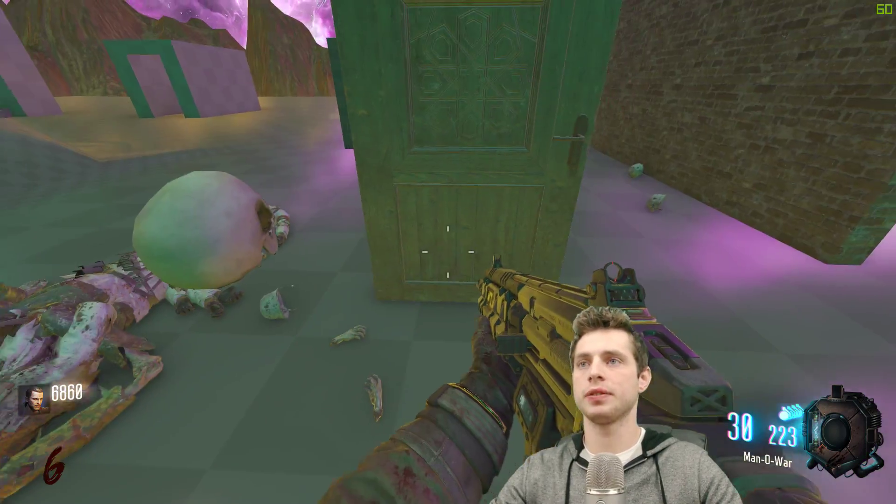
key(w)
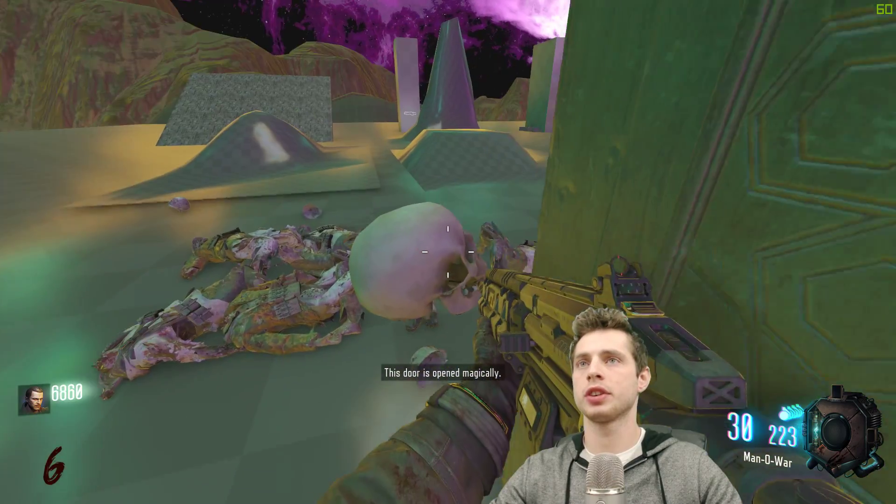
click(448, 252)
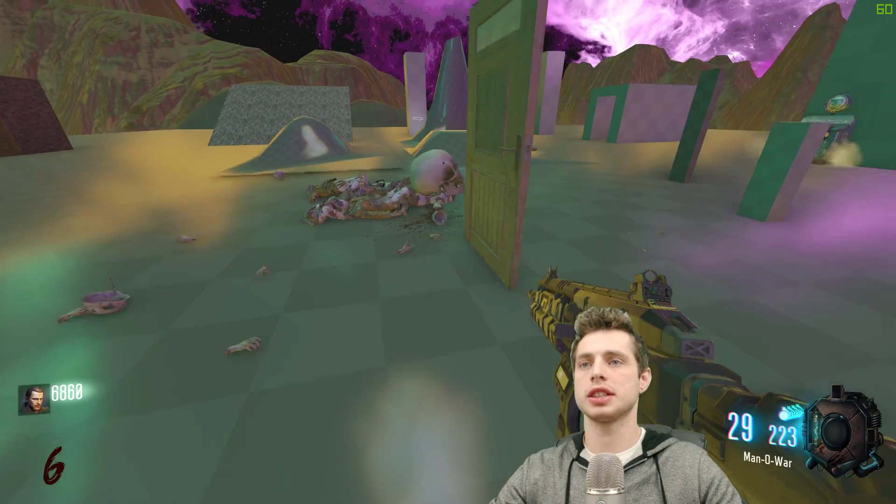
drag(448, 252, 448, 252)
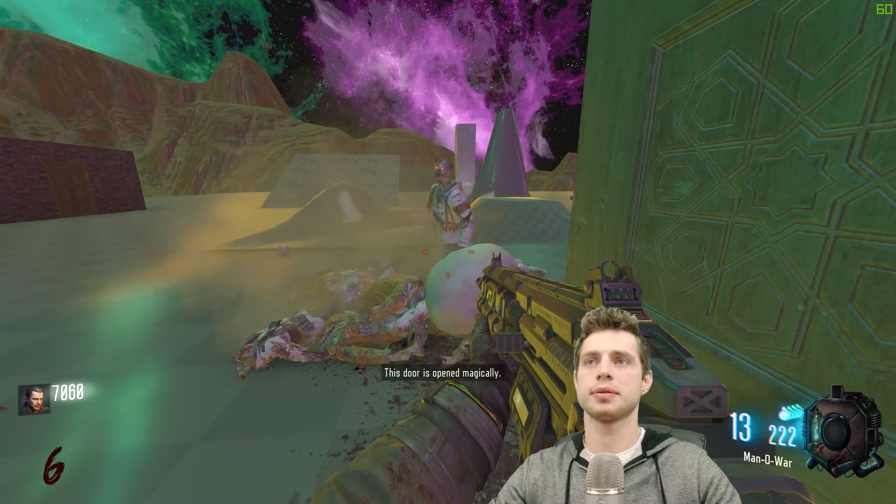
click(448, 252)
click(448, 252)
key(s)
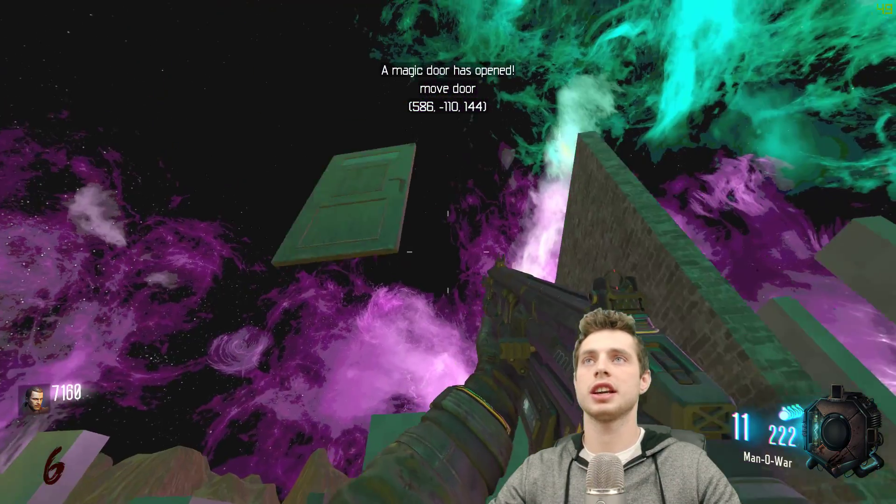
key(w)
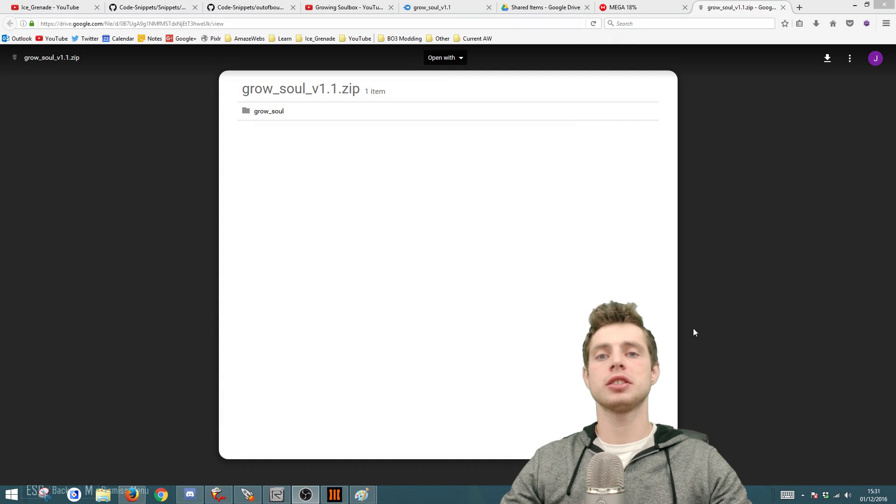
Step: Switch to File Explorer and select growing_soulbox.gsc in the extracted grow_soul folder under B:\Zombie\downloads
click(827, 65)
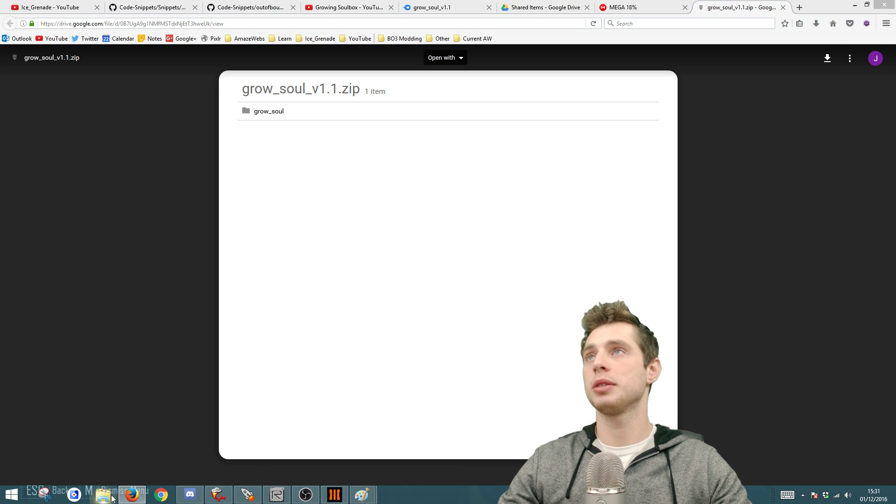
click(103, 494)
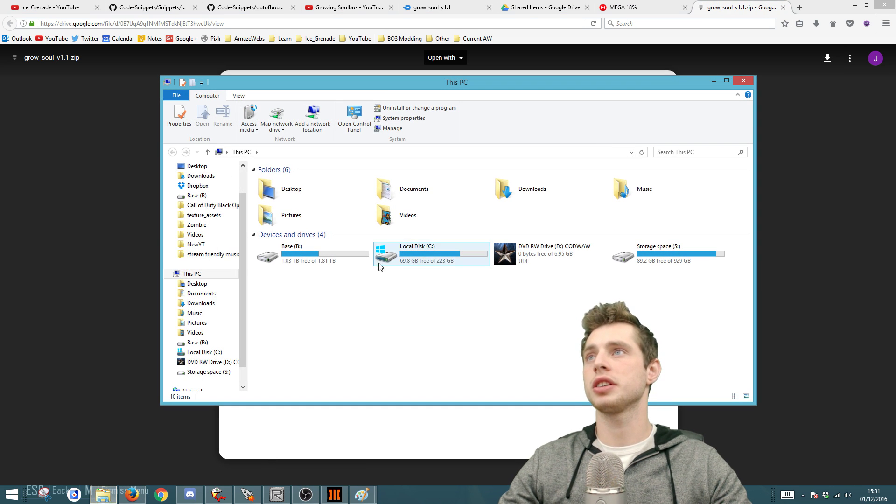
click(214, 226)
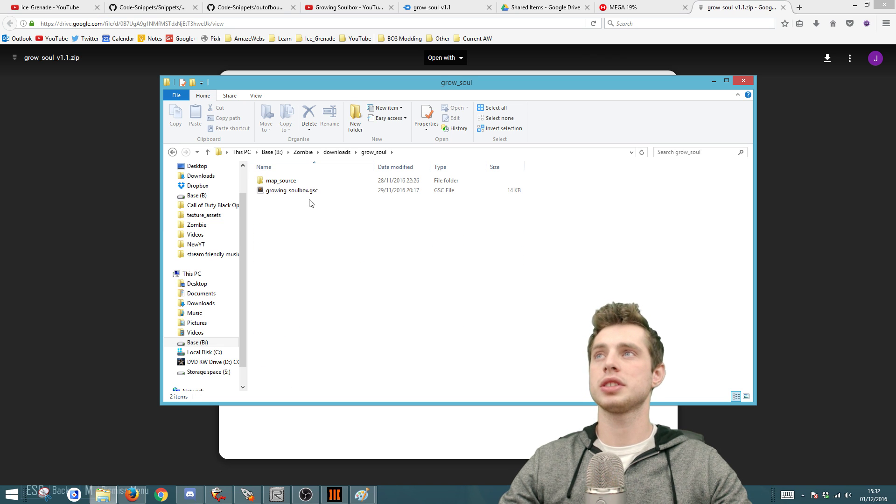
click(292, 191)
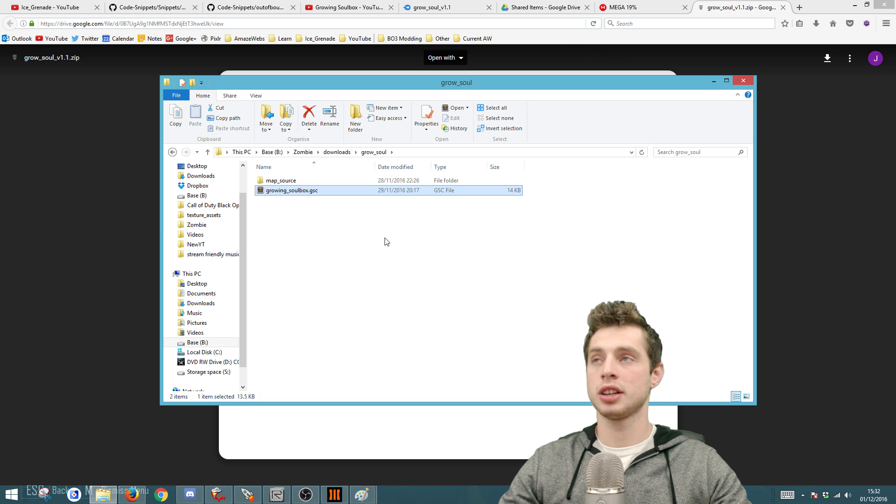
Step: Go to the scripts\zm folder of the zm_learn_mapping usermap inside the Call of Duty Black Ops III directory
click(210, 205)
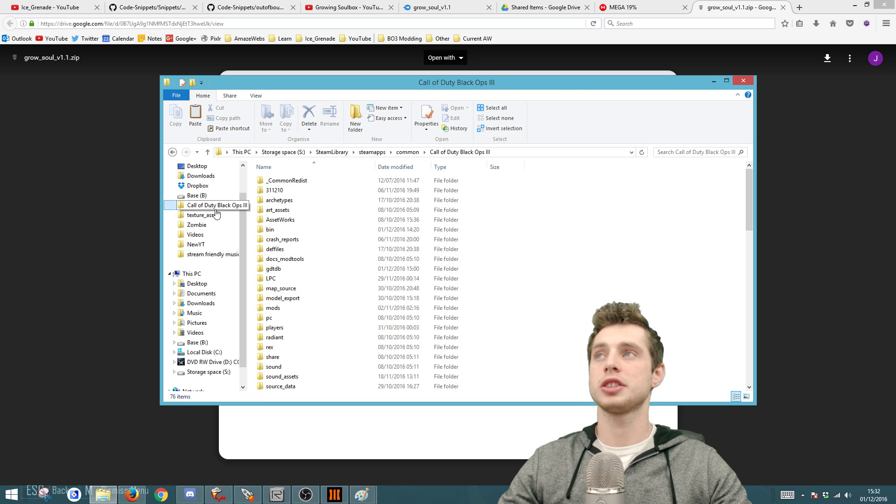
click(299, 307)
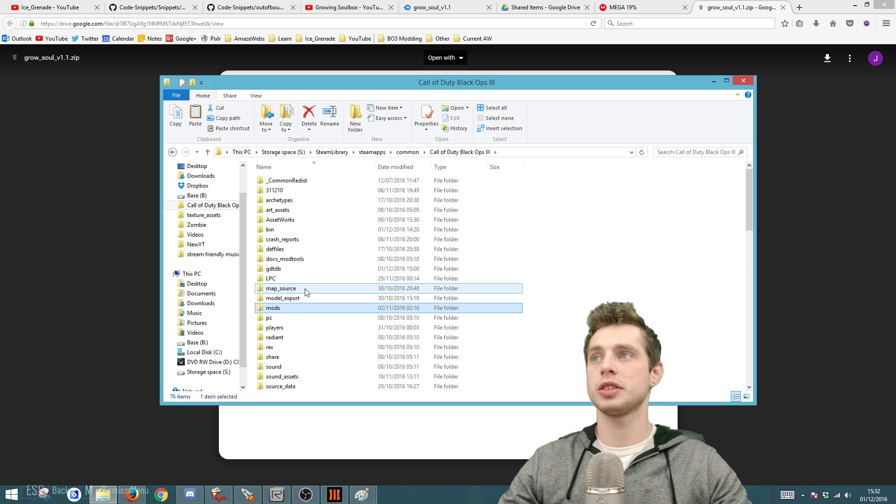
scroll(321, 372, down, 4)
double_click(304, 299)
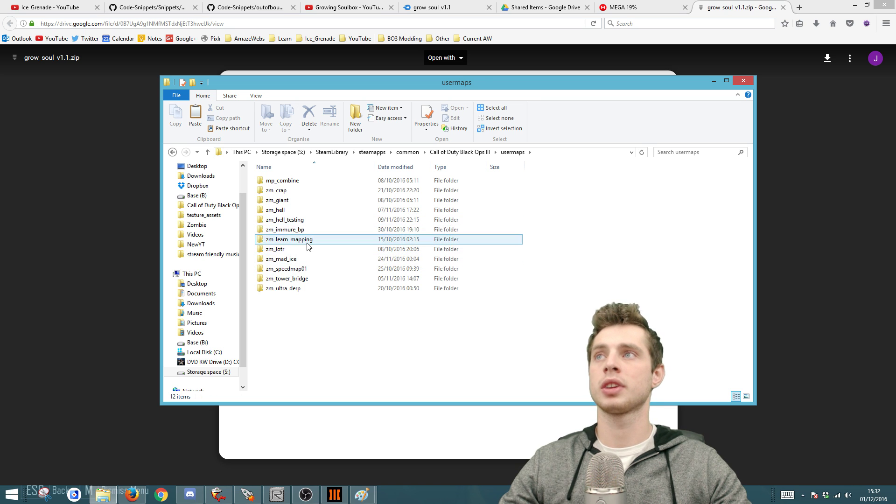
double_click(300, 240)
double_click(279, 190)
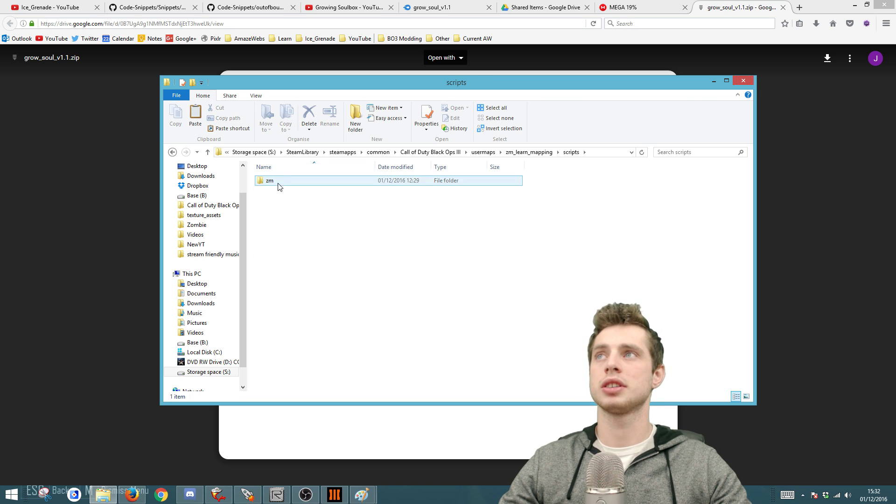
double_click(280, 185)
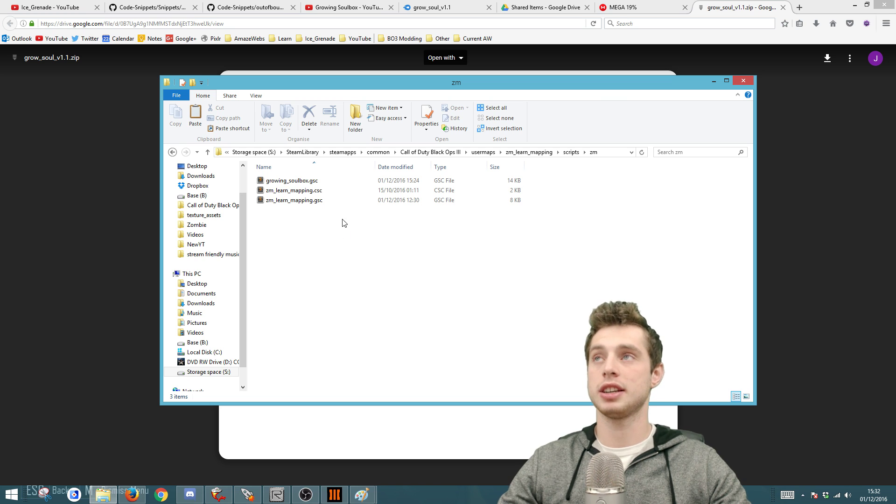
Step: Open zm_learn_mapping.zone from the map's zone_source folder and highlight the Custom Soulbox scriptparsetree and fx lines
click(530, 152)
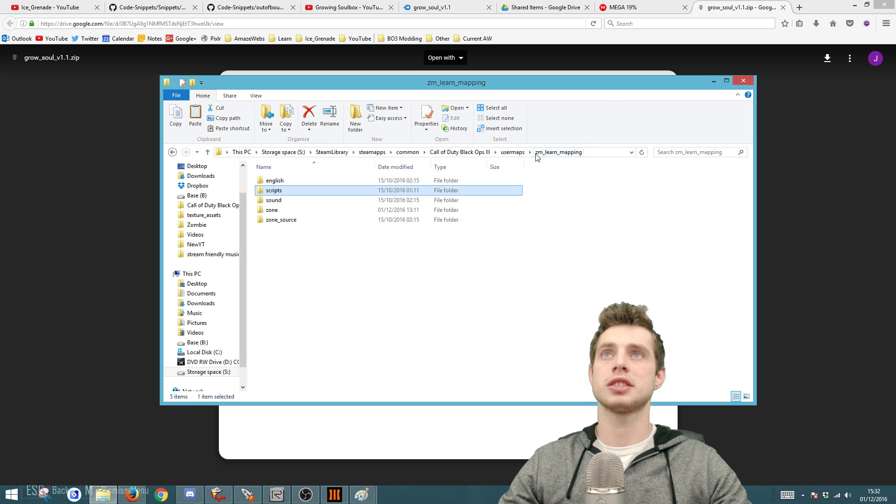
double_click(288, 220)
double_click(292, 210)
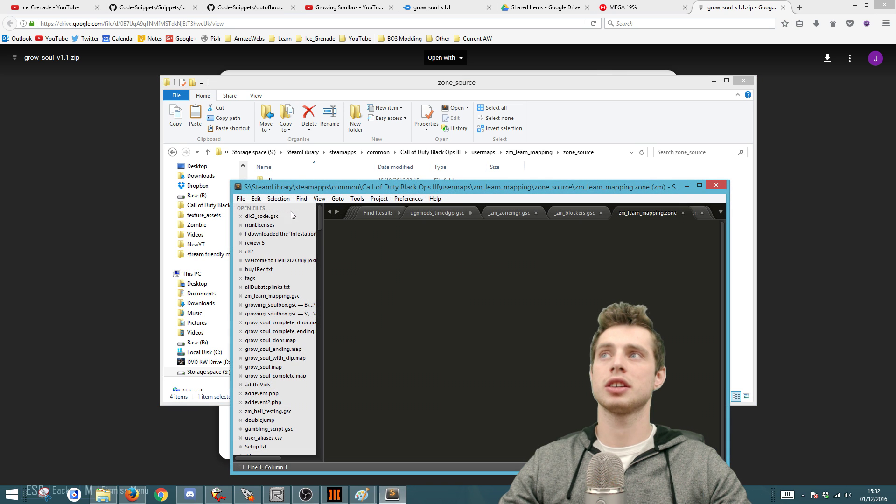
drag(452, 344, 320, 322)
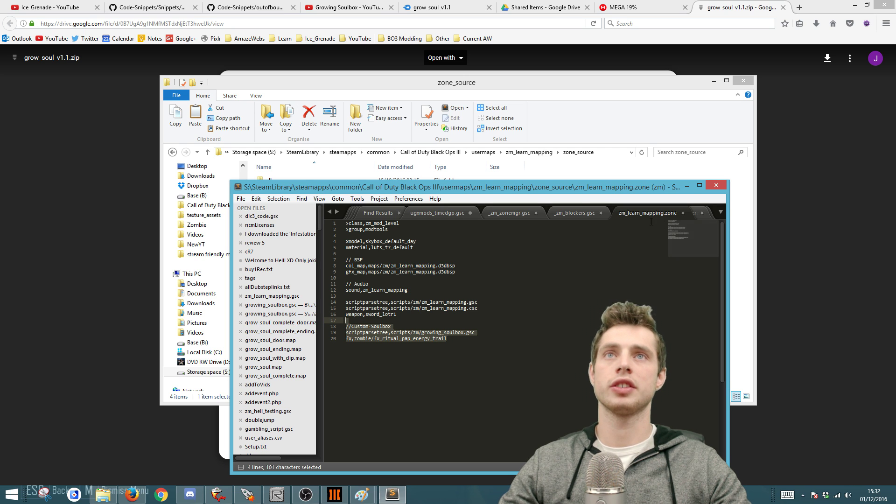
Step: Switch to growing_soulbox.gsc and highlight the grow_soul::init and #using scripts\zm\growing_soulbox lines in its header comment
scroll(482, 215, up, 5)
click(438, 213)
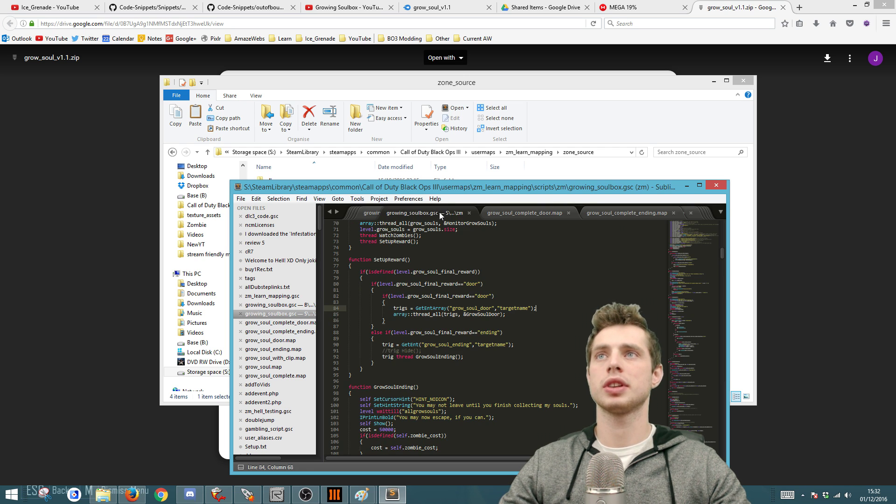
drag(383, 320, 465, 315)
scroll(446, 322, up, 20)
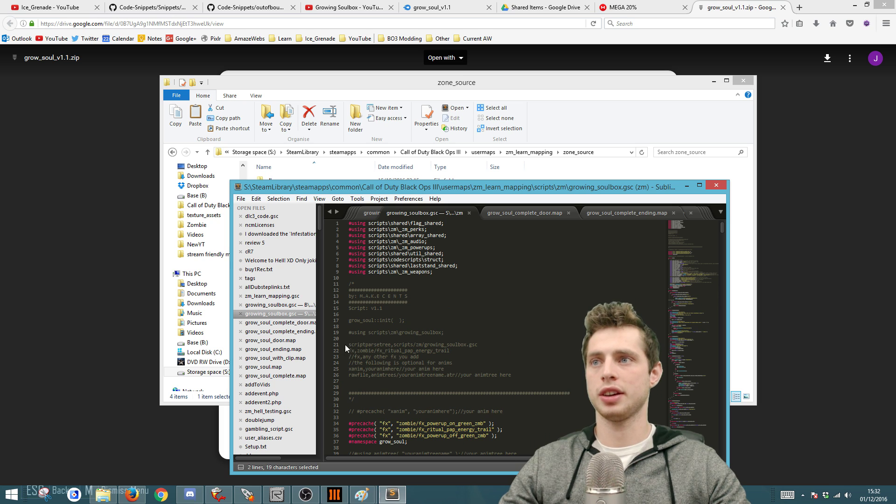
drag(348, 344, 423, 351)
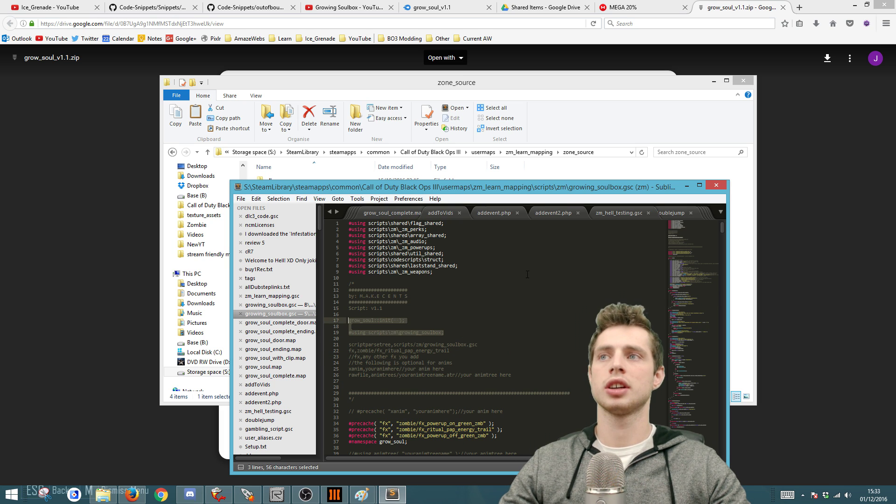
click(360, 326)
drag(443, 335, 345, 322)
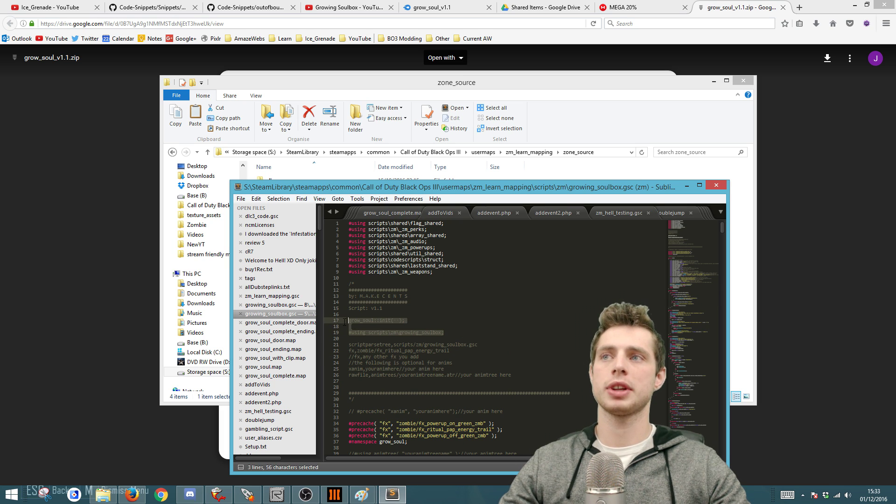
Step: Switch to zm_learn_mapping.gsc and check the #using scripts\zm\growing_soulbox line in the Custom section
scroll(606, 213, down, 1)
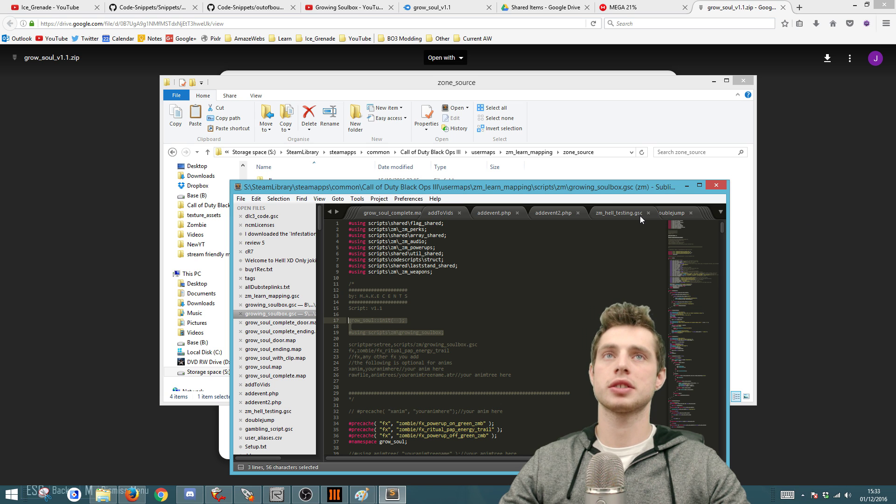
scroll(577, 214, down, 5)
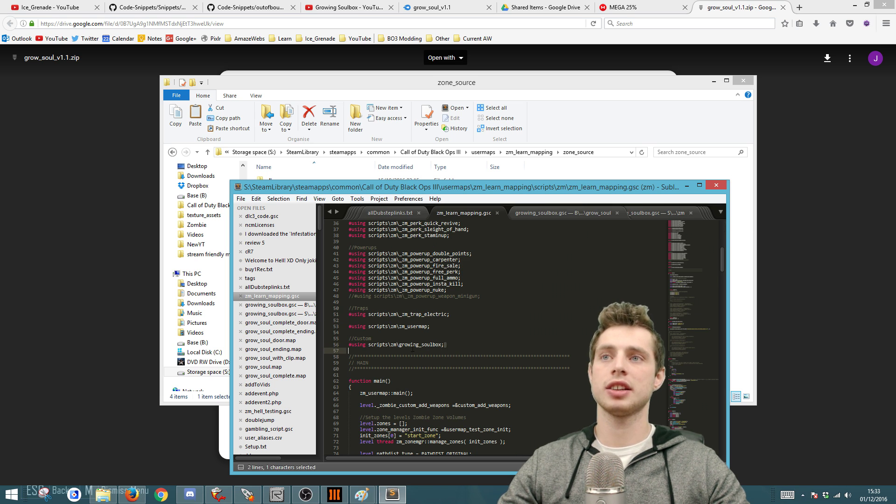
drag(445, 344, 344, 343)
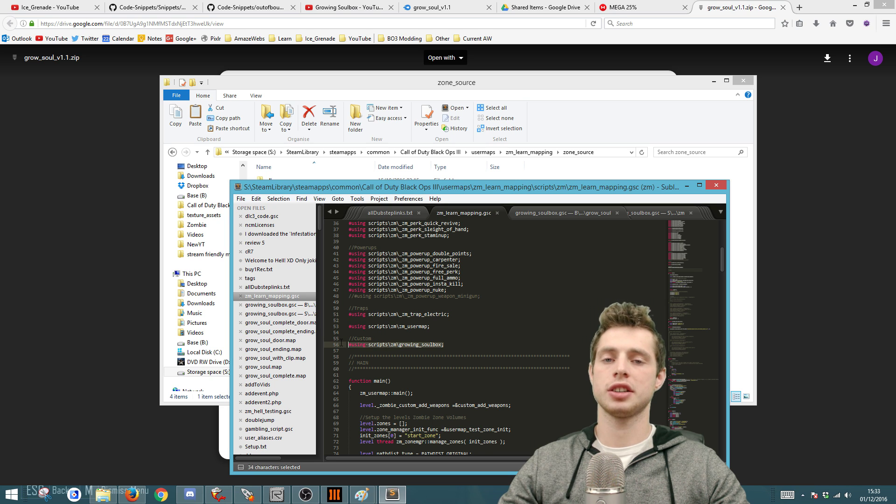
click(383, 351)
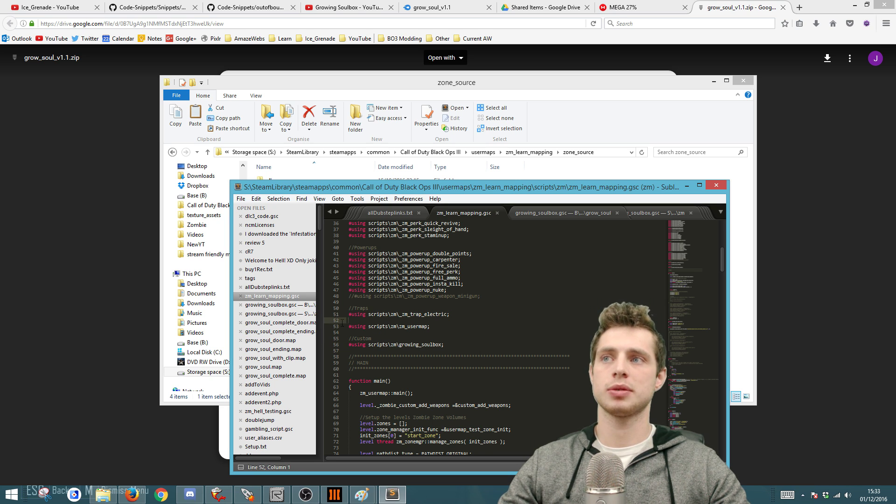
key(Down)
key(Down)
key(Down)
key(Down)
key(Down)
Step: Find the grow_soul::init call at the end of the main function in zm_learn_mapping.gsc
scroll(390, 340, down, 2)
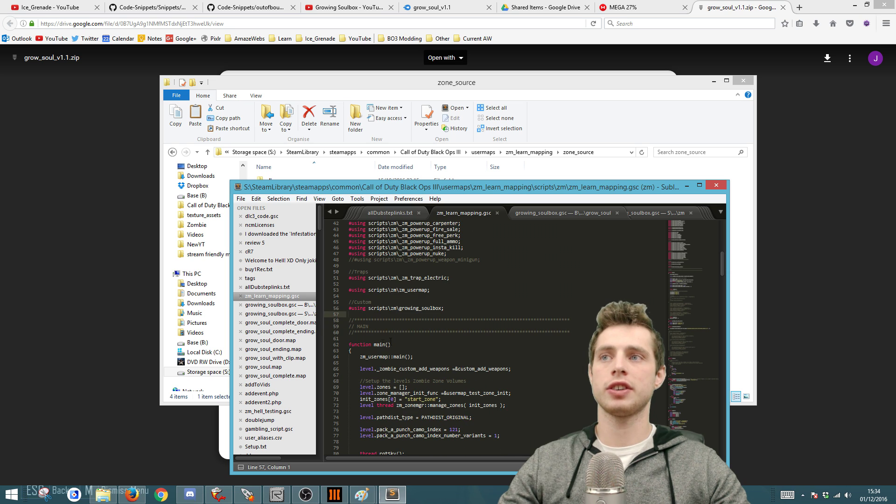
scroll(471, 366, down, 9)
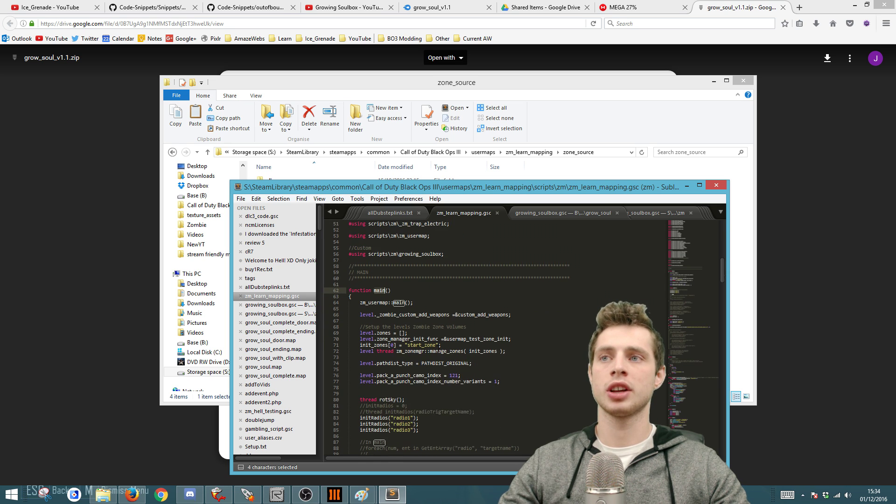
scroll(432, 350, down, 4)
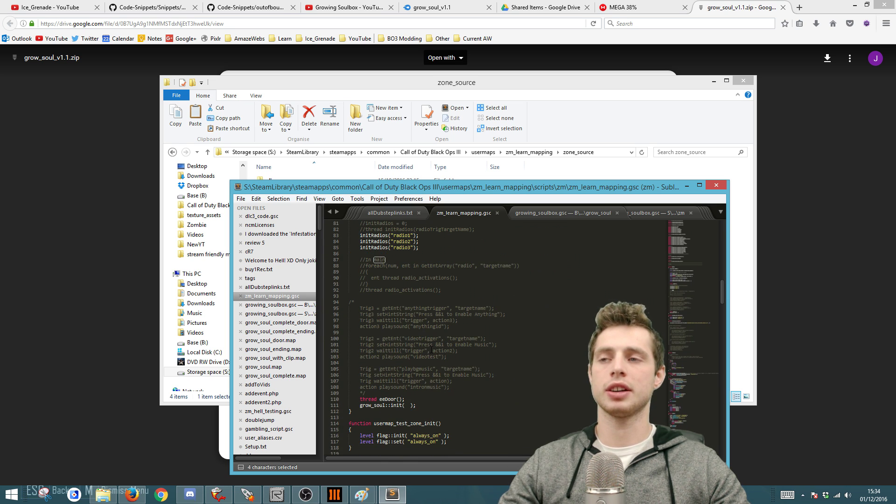
drag(425, 404, 357, 405)
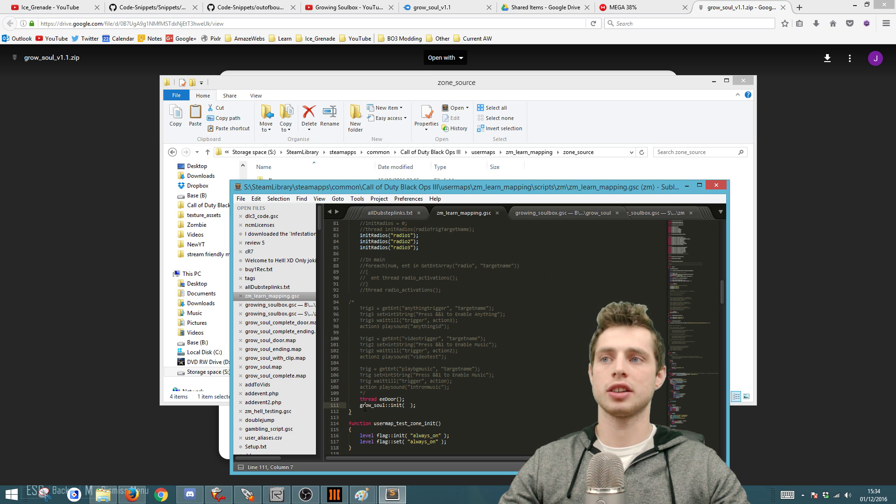
Step: Switch to growing_soulbox.gsc and highlight the growing and reward variables in init(), including the level.grow_soul_final_reward options
click(550, 214)
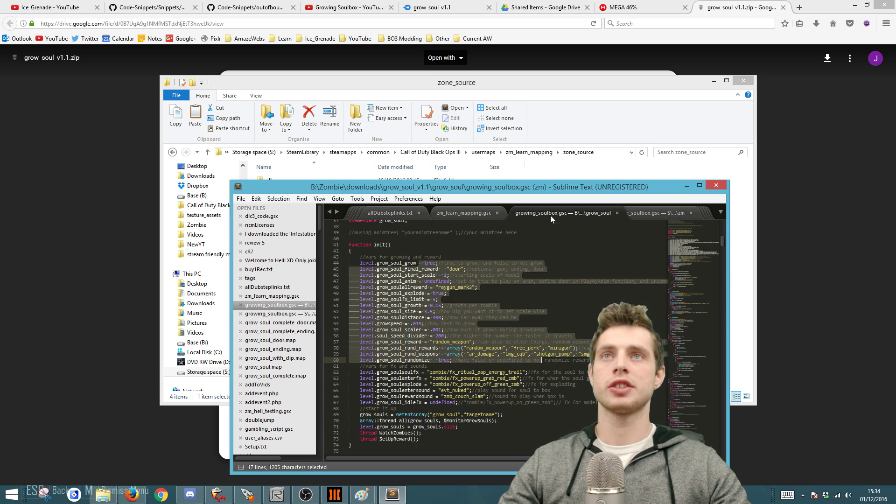
drag(417, 263, 472, 362)
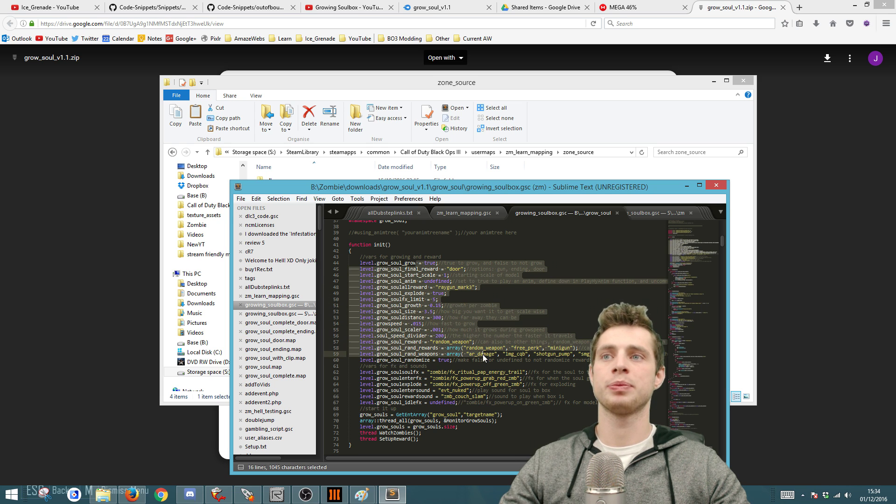
double_click(454, 270)
click(472, 275)
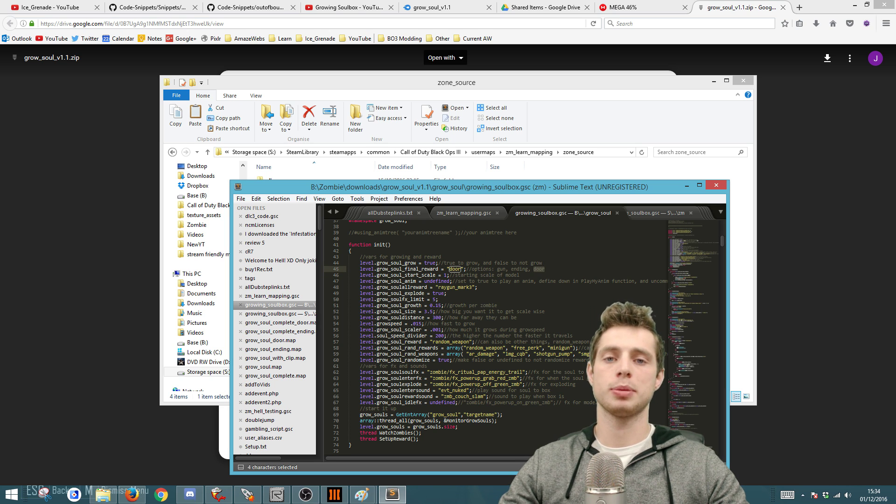
double_click(520, 269)
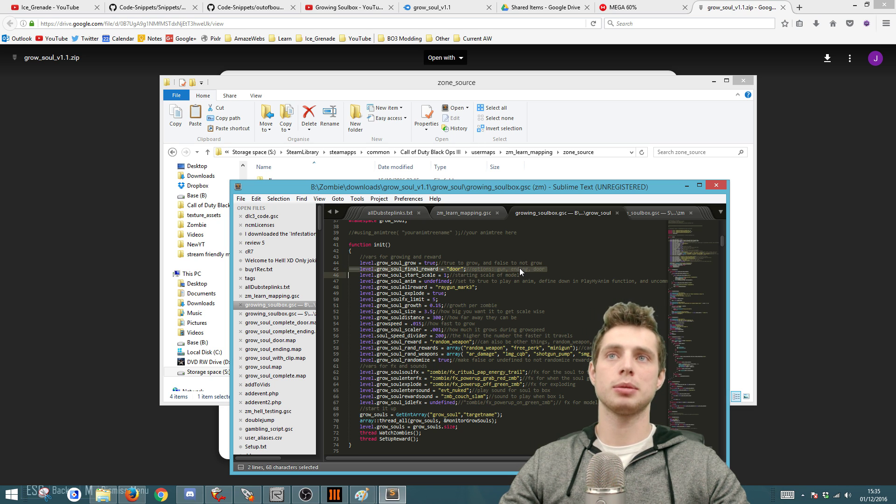
click(521, 323)
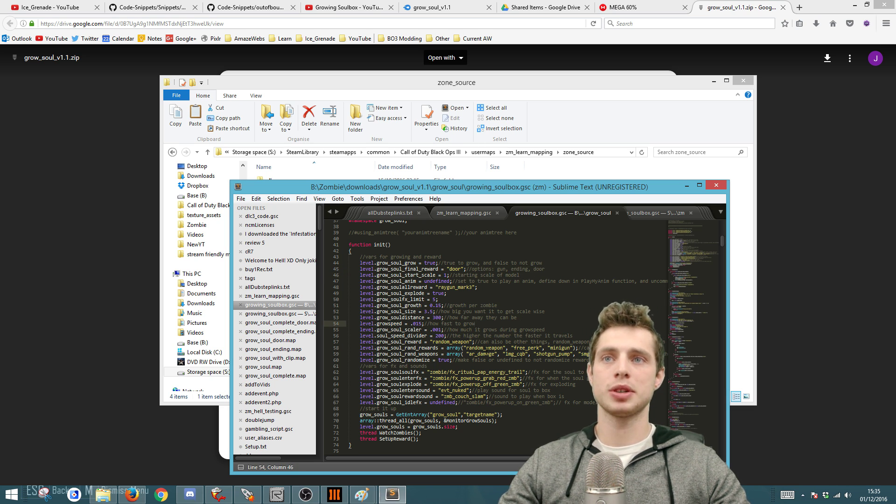
Step: Remove the "minigun" entry from the level.grow_soul_rand_rewards array and highlight the remaining rewards
click(511, 348)
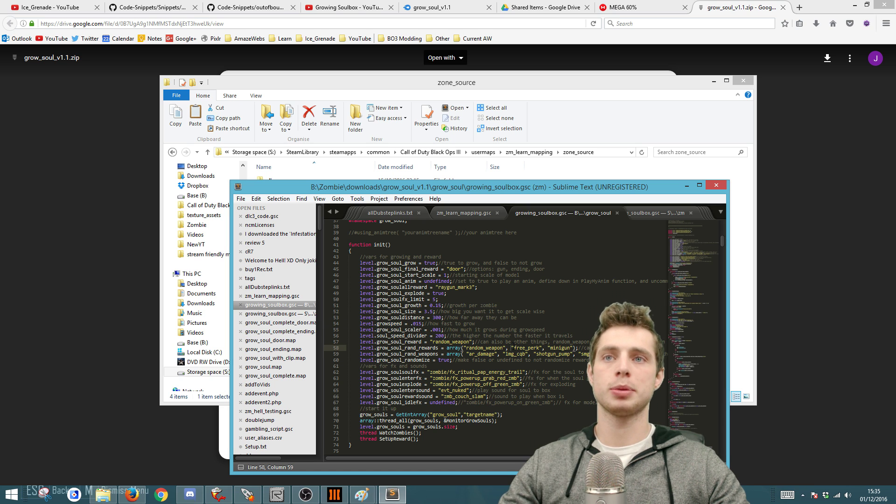
drag(465, 348, 507, 348)
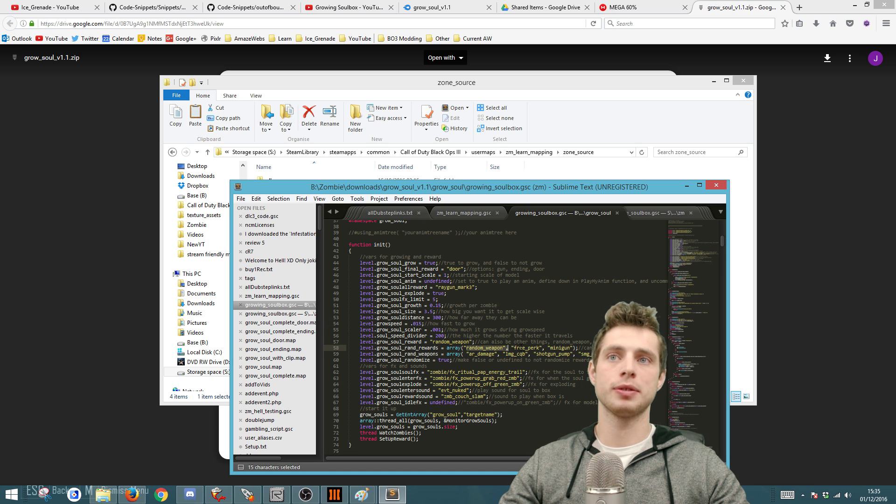
click(512, 348)
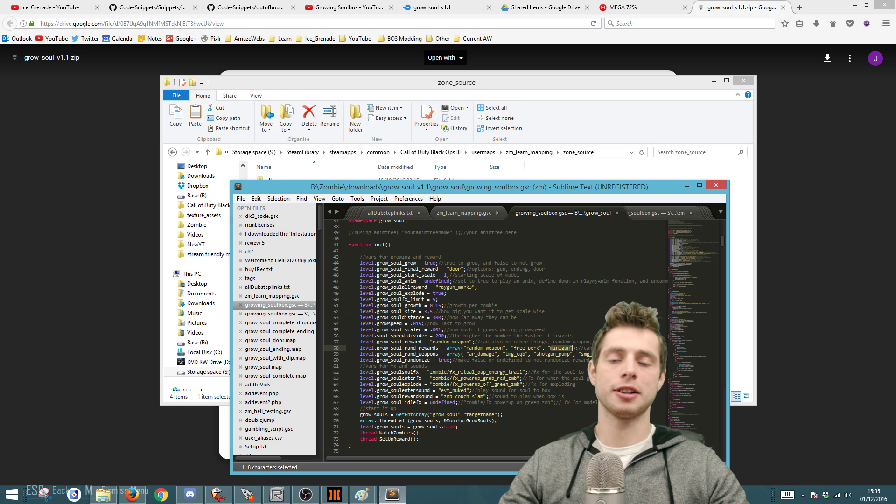
drag(567, 354, 564, 348)
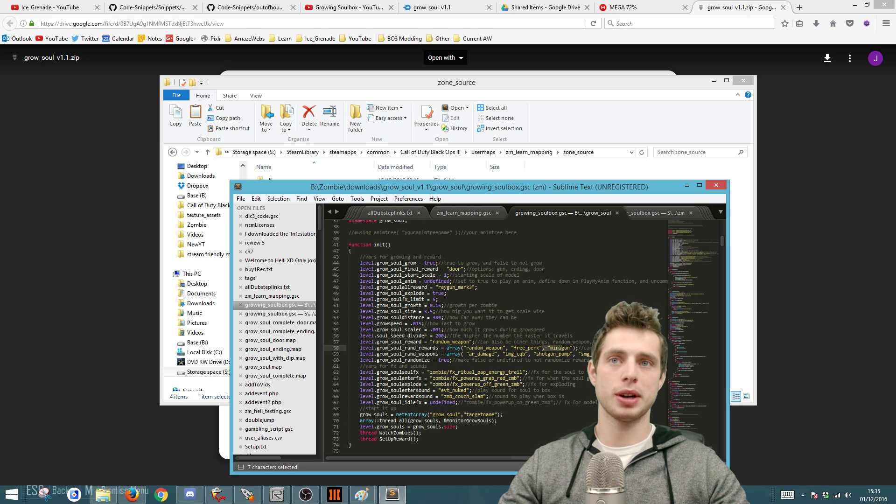
key(ctrl+x)
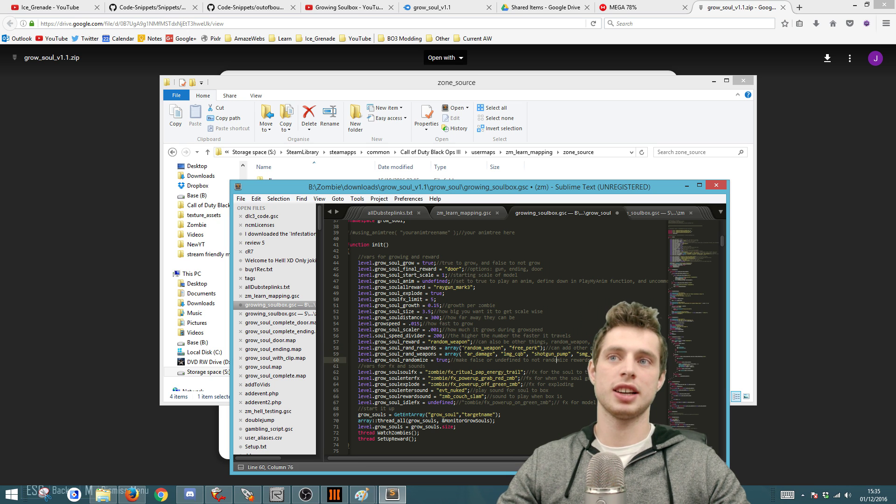
drag(462, 348, 508, 348)
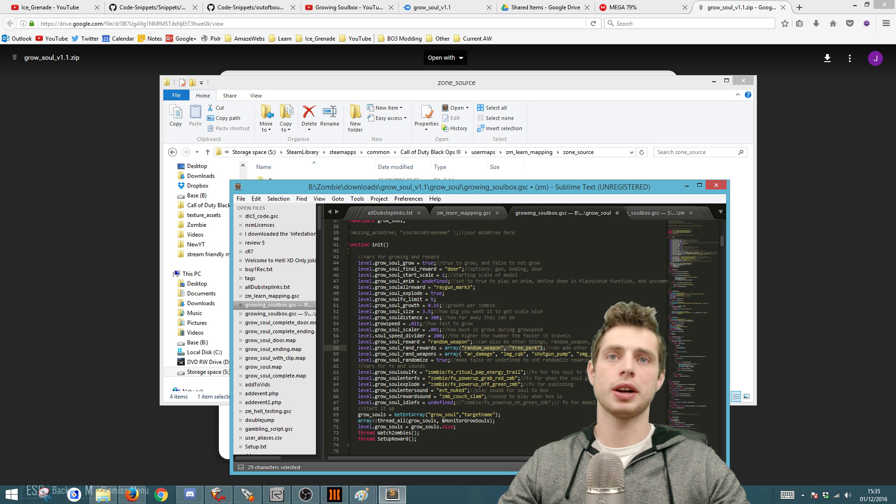
click(543, 348)
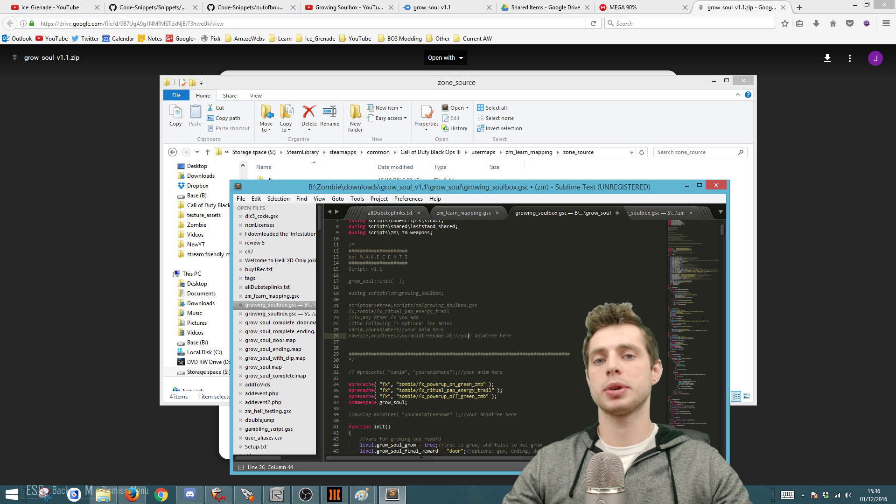
Step: Switch to the Radiant level editor and list the prefabs in the grow_soul folder
key(alt+Tab)
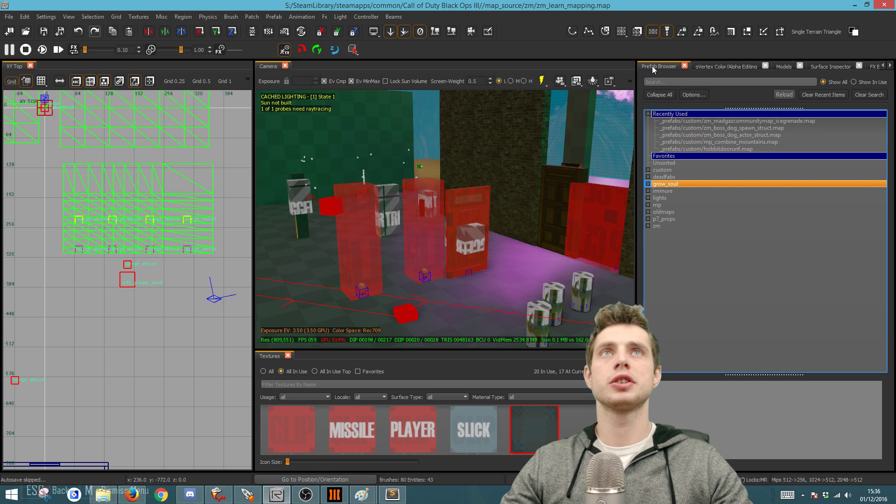
right_click(538, 37)
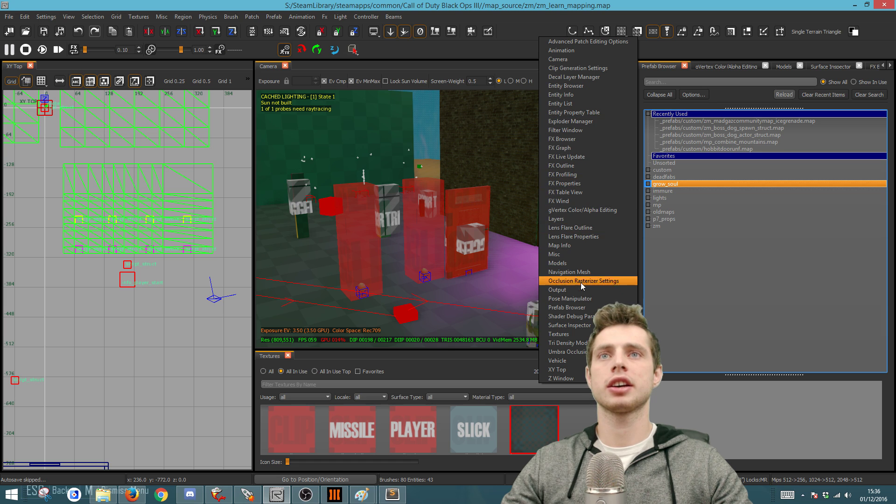
click(710, 271)
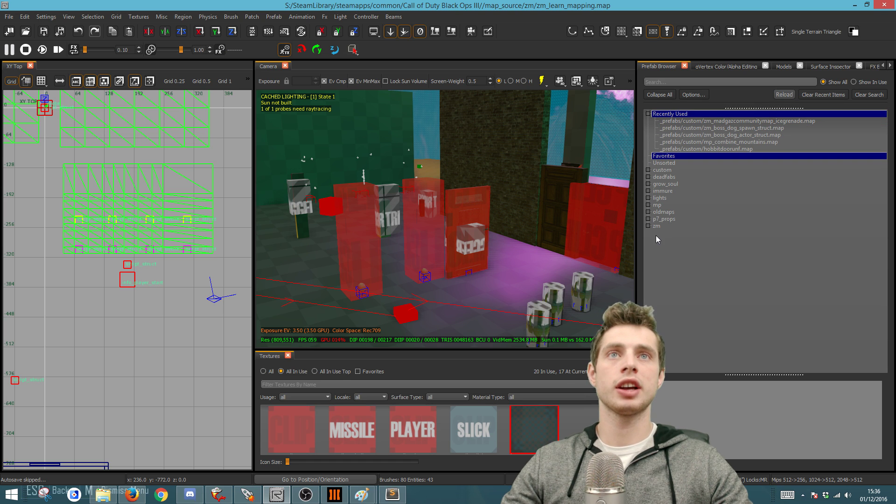
click(647, 225)
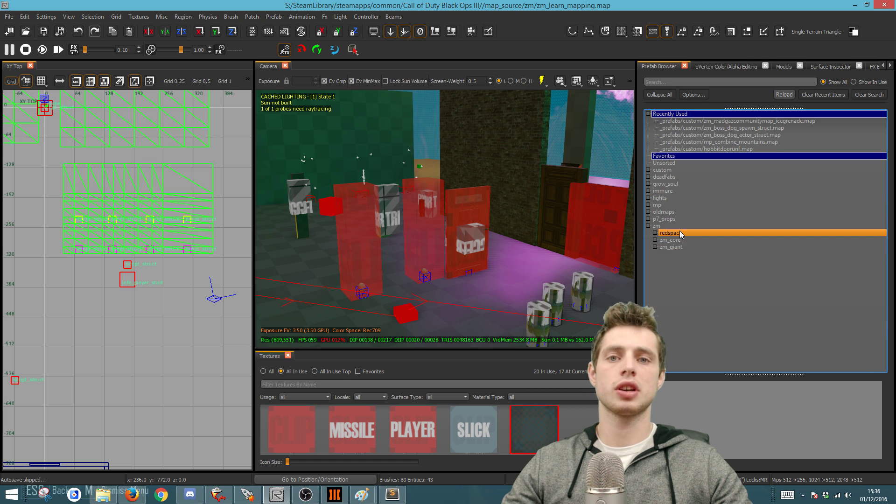
click(648, 184)
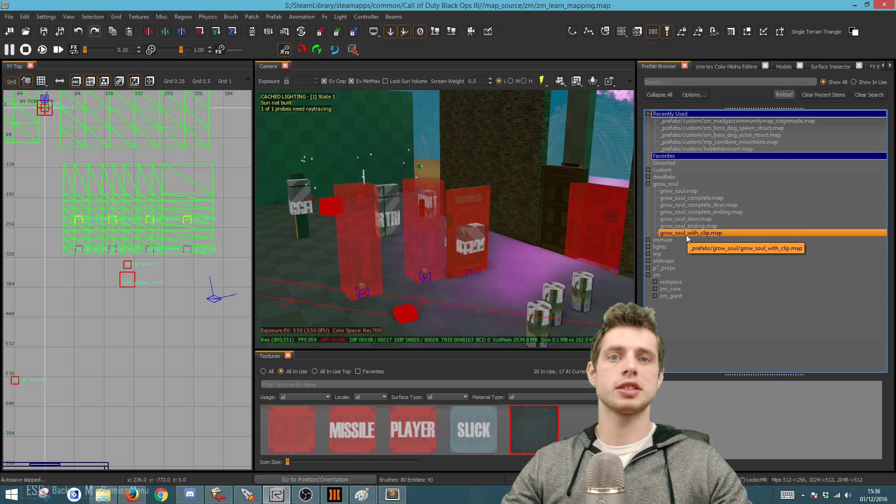
Step: Place the grow_soul_with_clip.map prefab in the map, move it onto open floor in the playable area and deselect it
right_drag(539, 234, 467, 247)
click(701, 233)
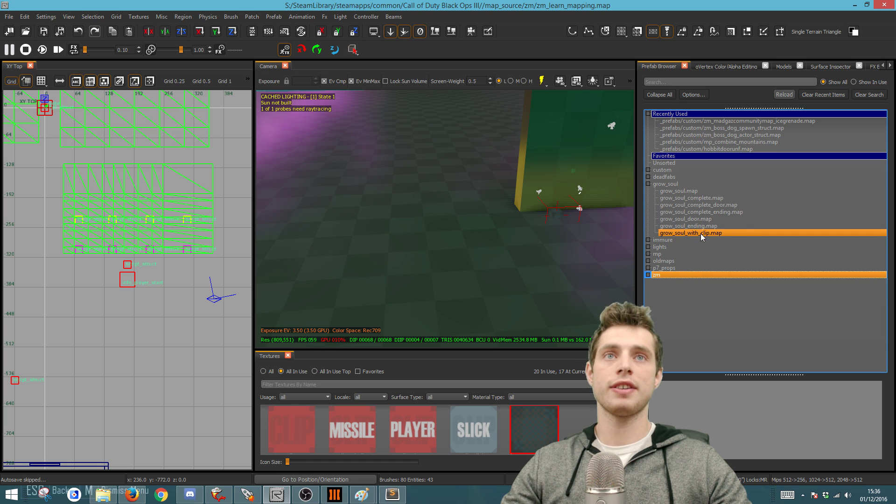
drag(687, 233, 397, 242)
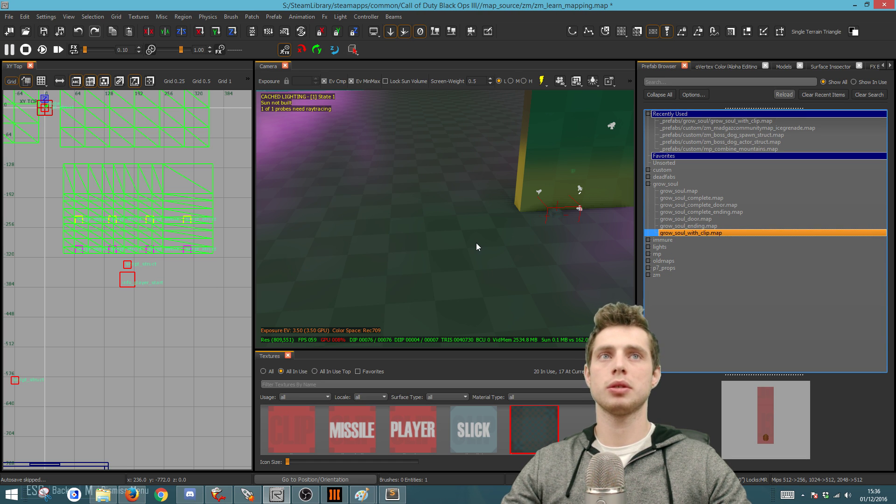
key(f)
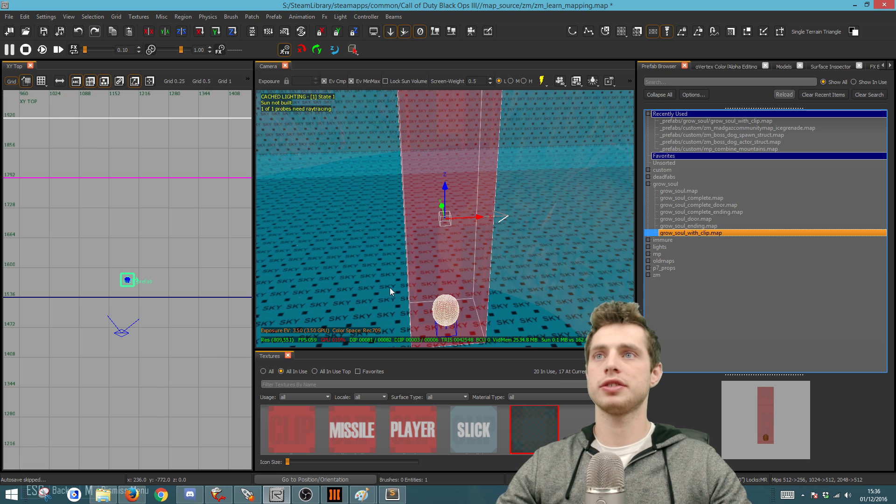
scroll(183, 278, down, 8)
drag(176, 280, 142, 366)
key(f)
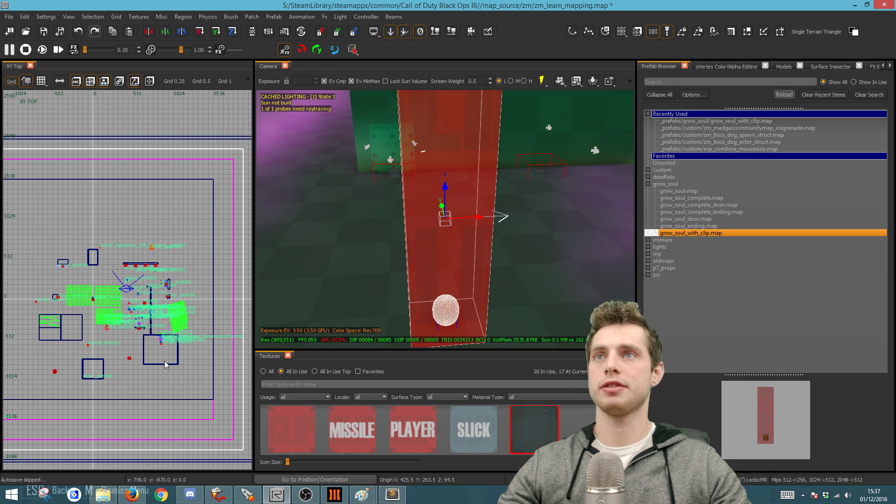
mouse_move(451, 255)
right_down()
mouse_move(460, 254)
mouse_move(451, 255)
right_up()
key(Escape)
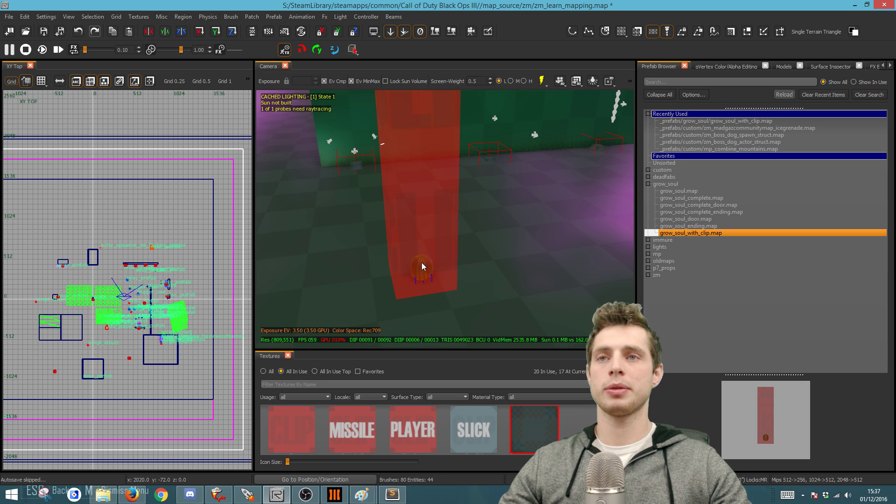
Step: Duplicate the soulbox prefab twice, spacing the copies in a row beside the original
click(421, 265)
scroll(135, 275, up, 8)
key(space)
drag(102, 254, 141, 249)
key(space)
key(Escape)
Step: Delete the two duplicated soulbox prefabs, keeping only the original
shift+click(597, 233)
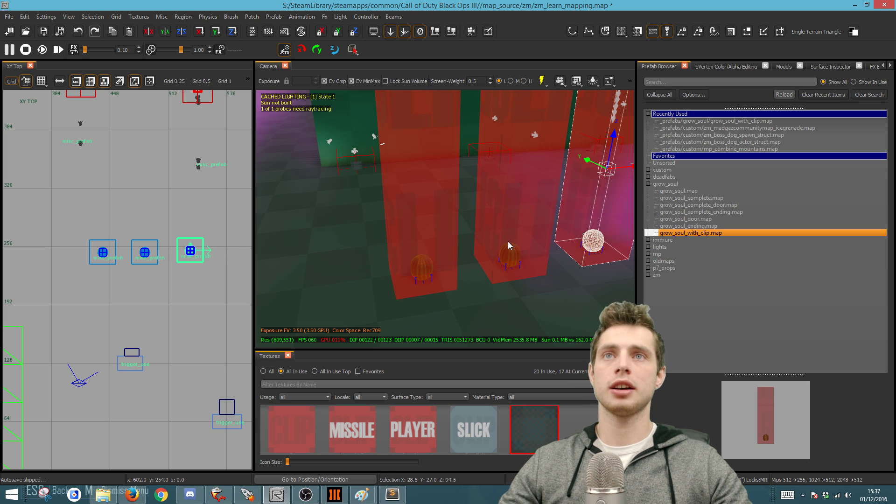
shift+click(502, 242)
key(Delete)
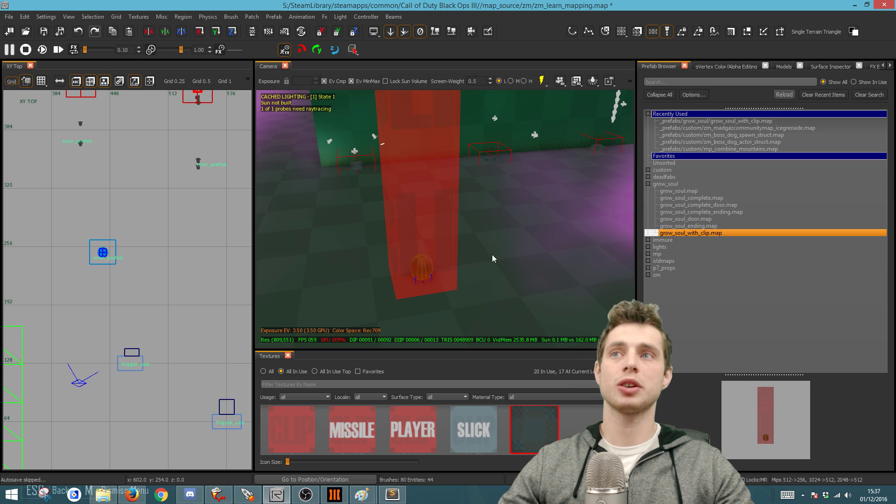
Step: Stamp the grow_soul_with_clip.map prefab into separate map objects and hide its clip brush
shift+click(439, 266)
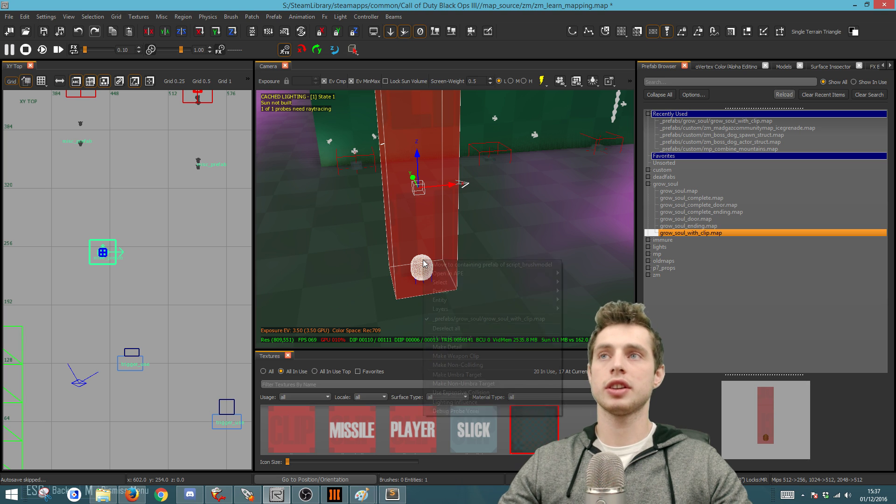
right_click(423, 260)
mouse_move(495, 292)
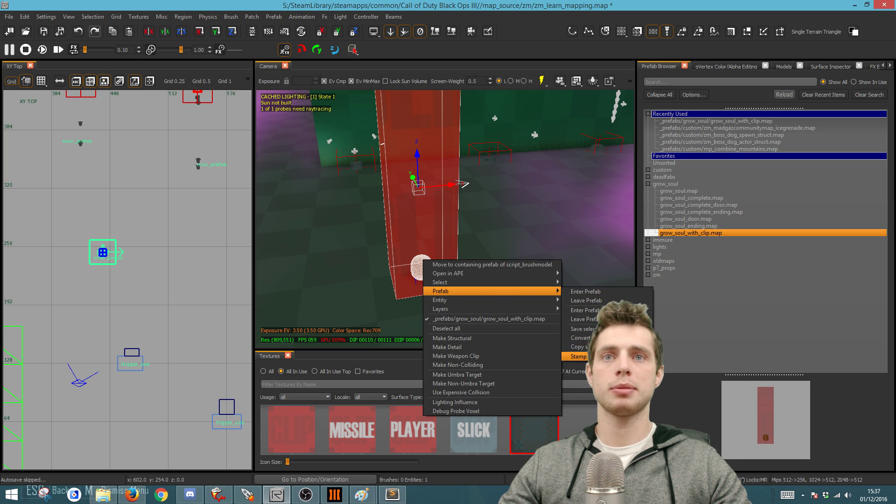
click(602, 292)
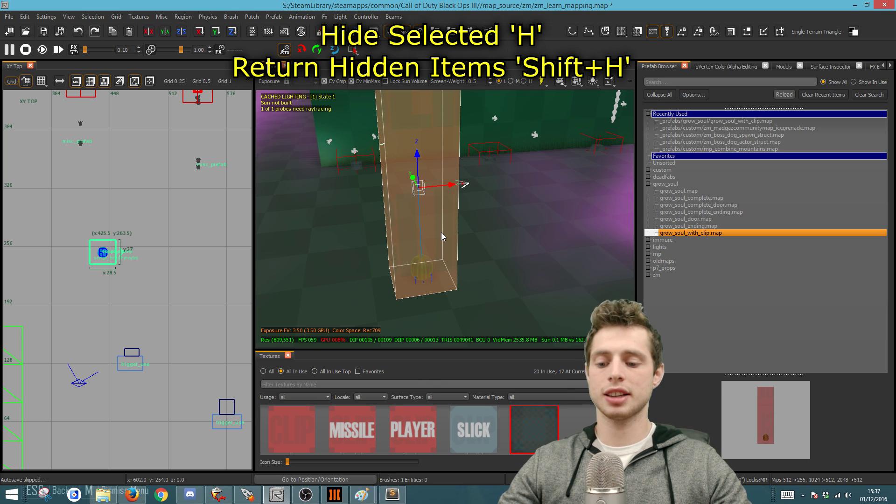
key(h)
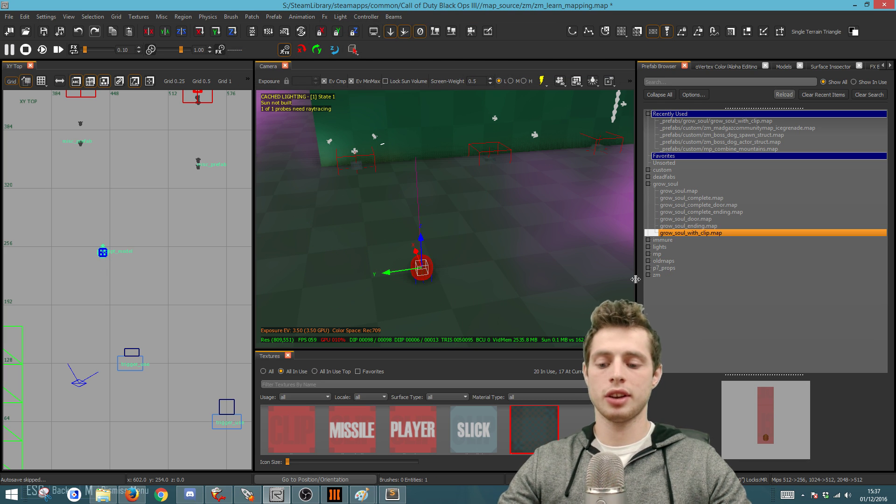
Step: Change the soulbox script_model's model to p7_skulls_bones_head_01 from a "skull" asset search, and reselect the skull
key(n)
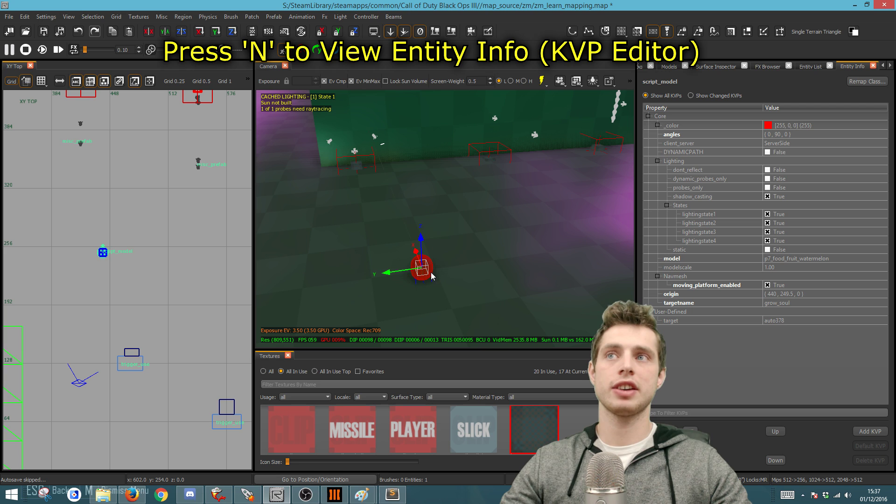
click(806, 259)
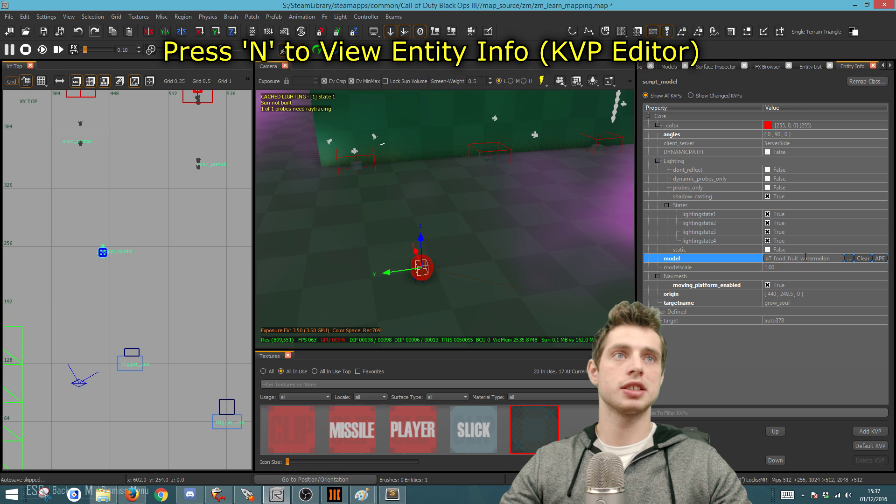
click(848, 258)
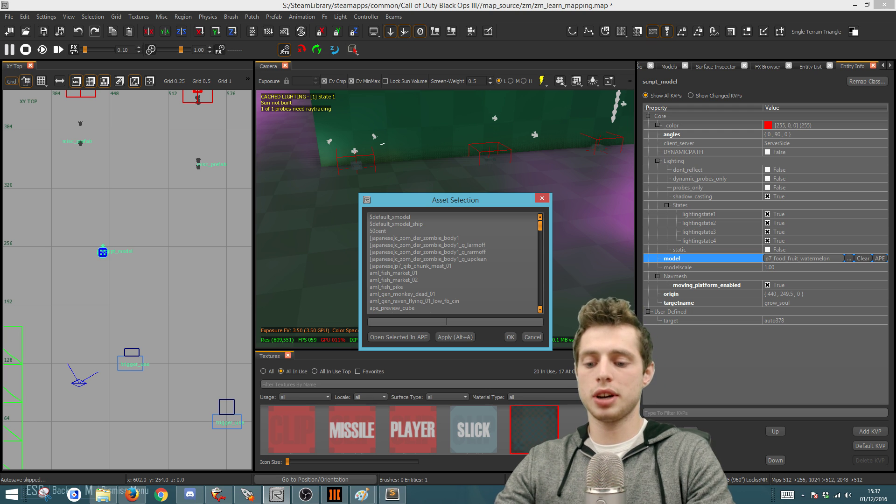
text(skull)
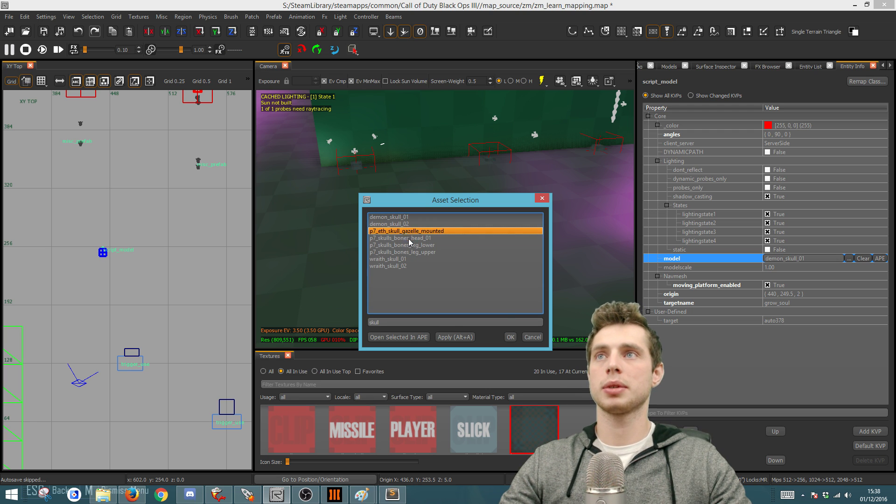
click(407, 238)
click(510, 337)
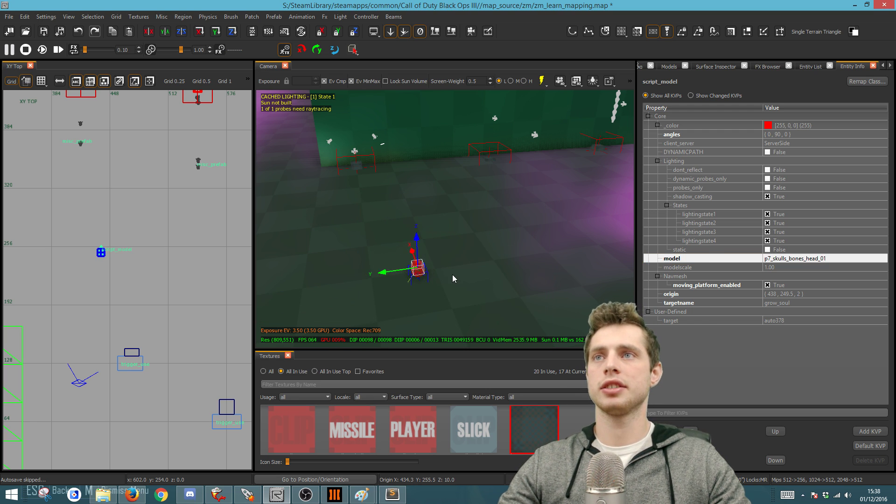
key(Escape)
mouse_move(454, 286)
right_down()
mouse_move(504, 294)
mouse_move(528, 322)
mouse_move(519, 326)
mouse_move(509, 285)
mouse_move(544, 294)
mouse_move(577, 261)
mouse_move(456, 291)
right_up()
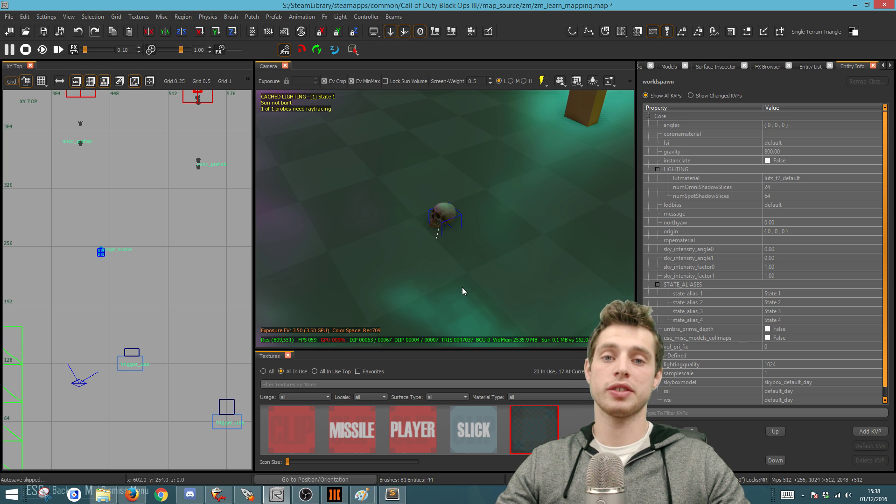
click(444, 220)
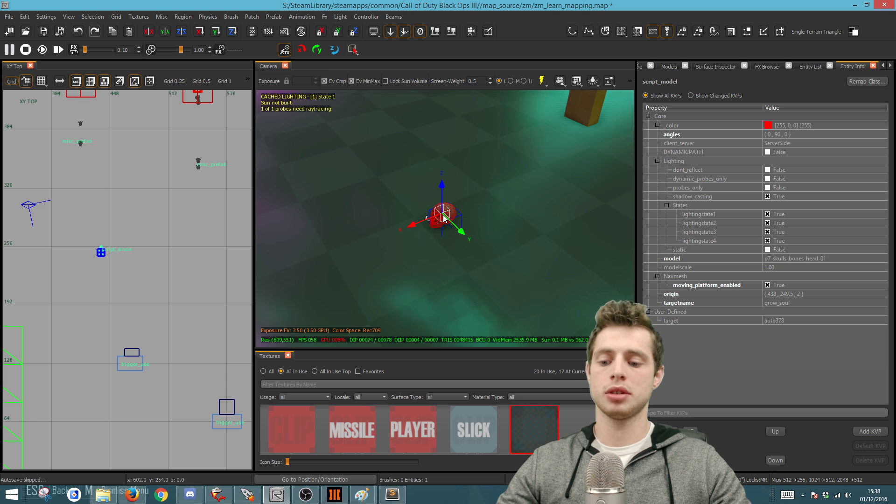
Step: Unhide the clip brush and duplicate it together with the skull twice, spacing the copies in a row beside the original
key(shift+h)
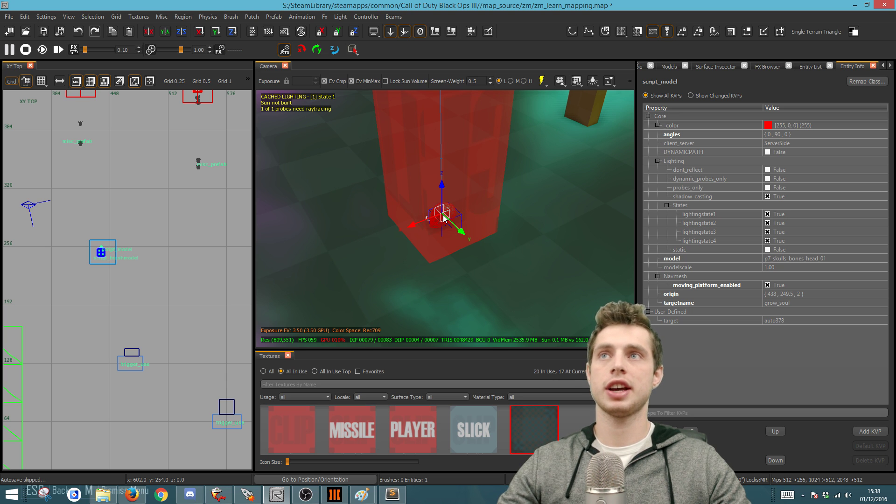
shift+click(479, 200)
right_drag(195, 284, 169, 315)
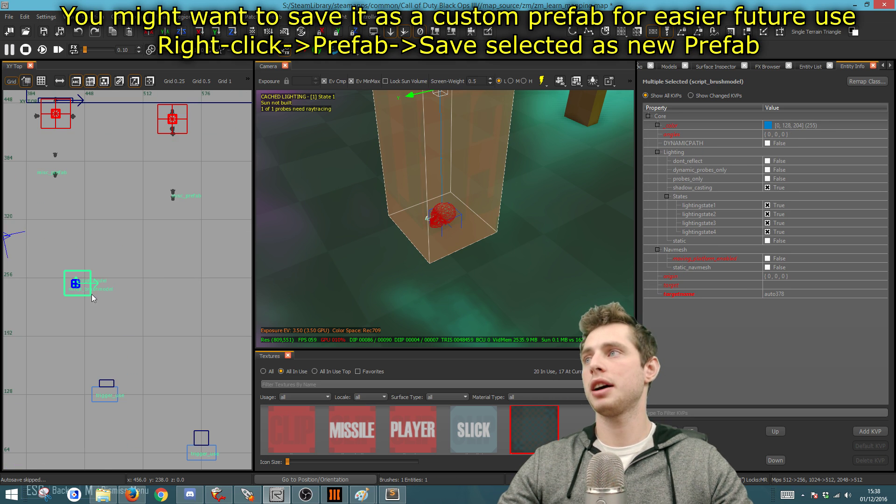
key(space)
drag(159, 312, 232, 307)
key(space)
key(Escape)
right_drag(481, 280, 521, 283)
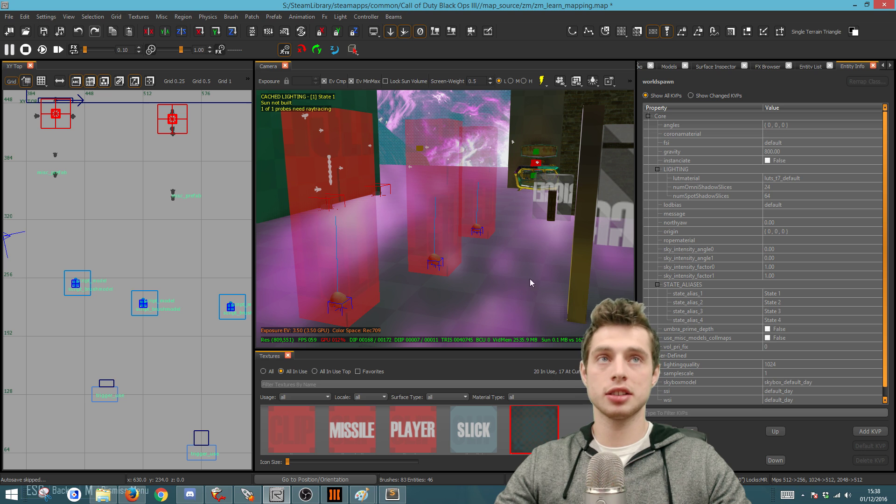
Step: Bring up the Prefab Browser and place the grow_soul_door.map prefab from the grow_soul folder in the map
right_click(529, 32)
click(581, 231)
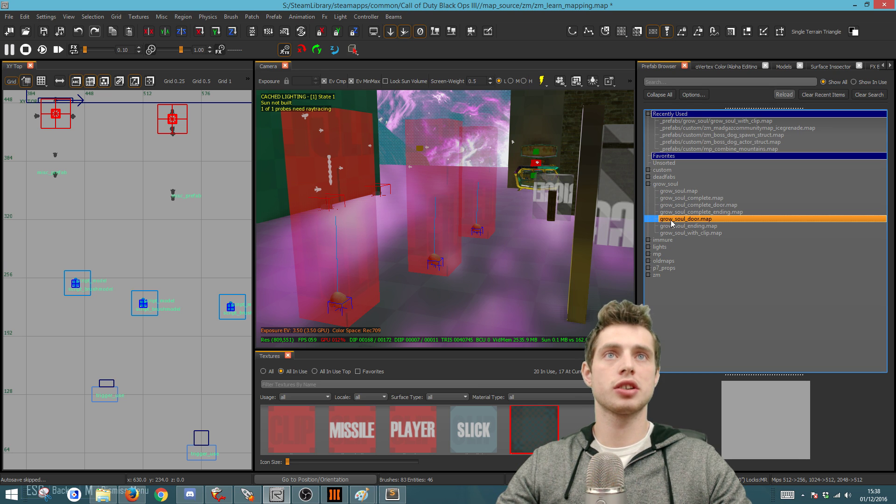
double_click(693, 221)
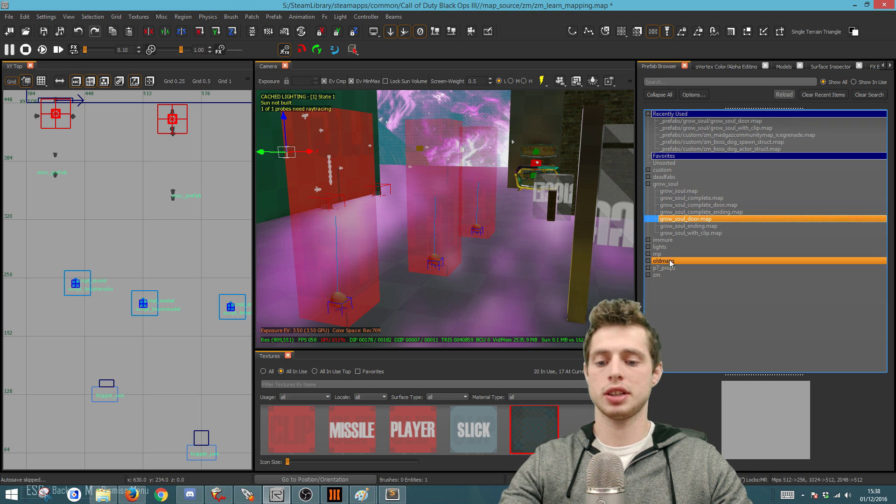
Step: Move the door prefab across the map to stand beside the skull soulboxes, check it in the XZ Front view, and deselect it
key(F4)
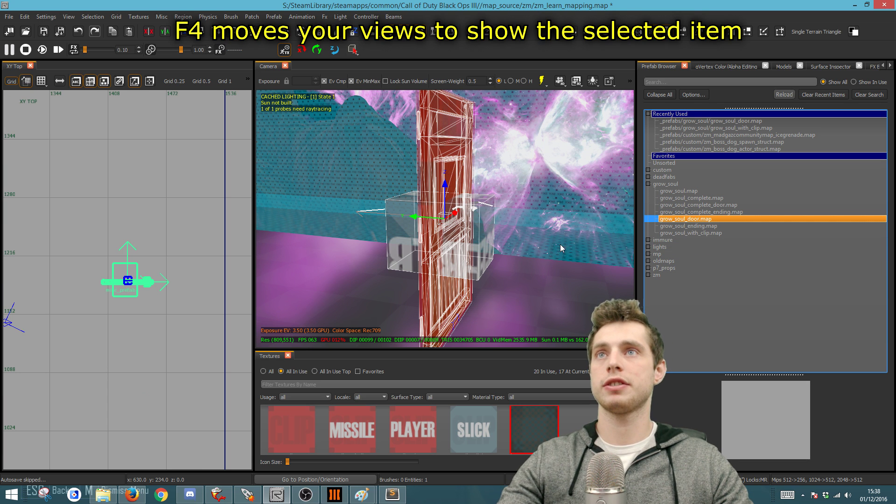
scroll(195, 250, down, 11)
drag(192, 253, 144, 295)
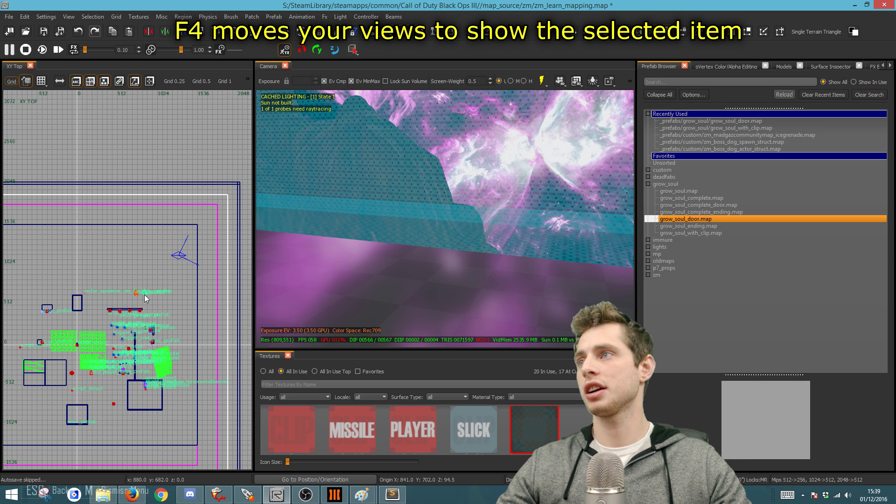
click(125, 328)
key(F4)
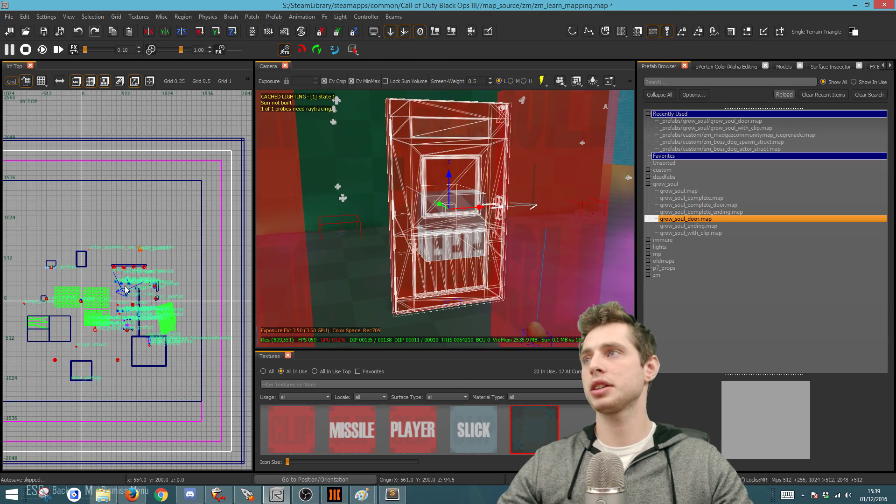
key(ctrl+Tab)
scroll(91, 291, up, 6)
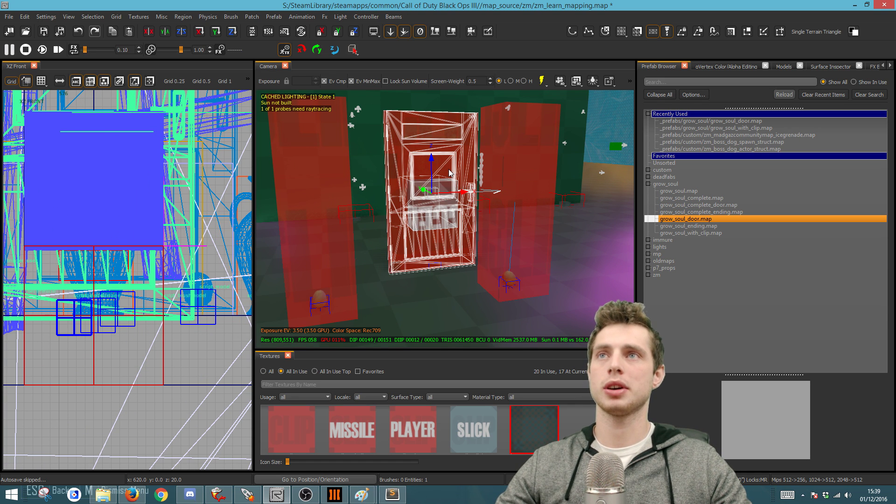
key(Escape)
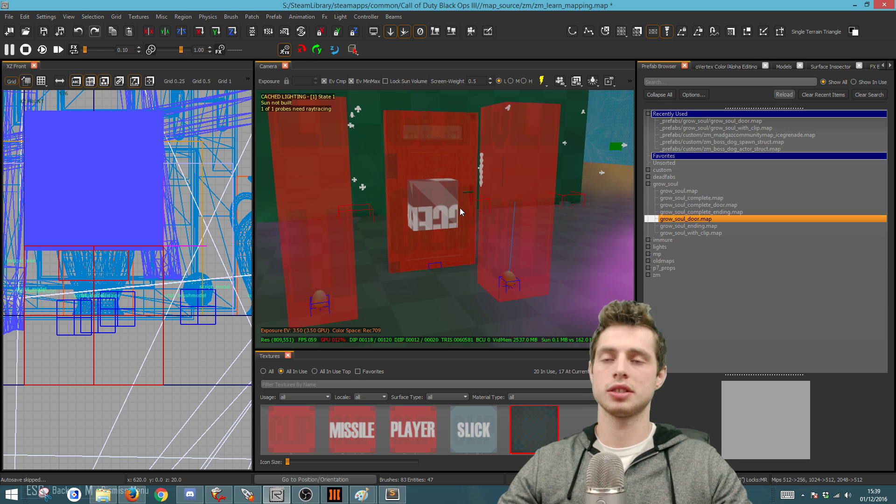
right_drag(460, 209, 401, 219)
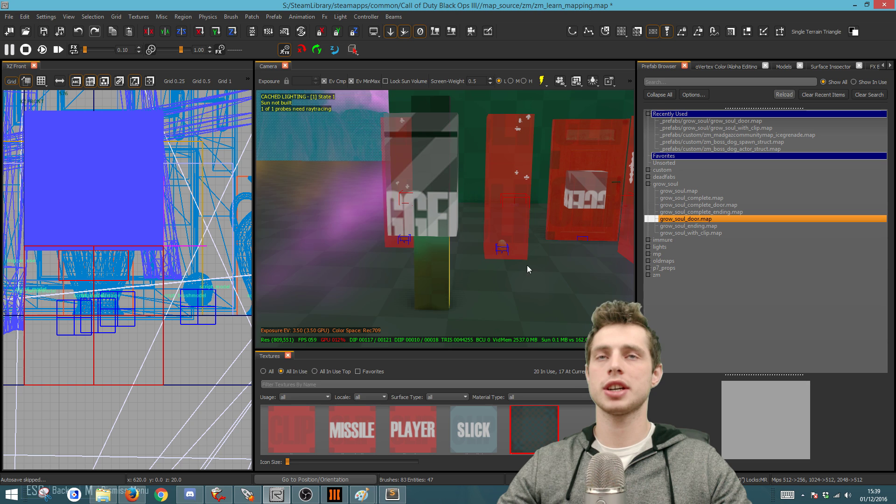
right_drag(527, 265, 435, 228)
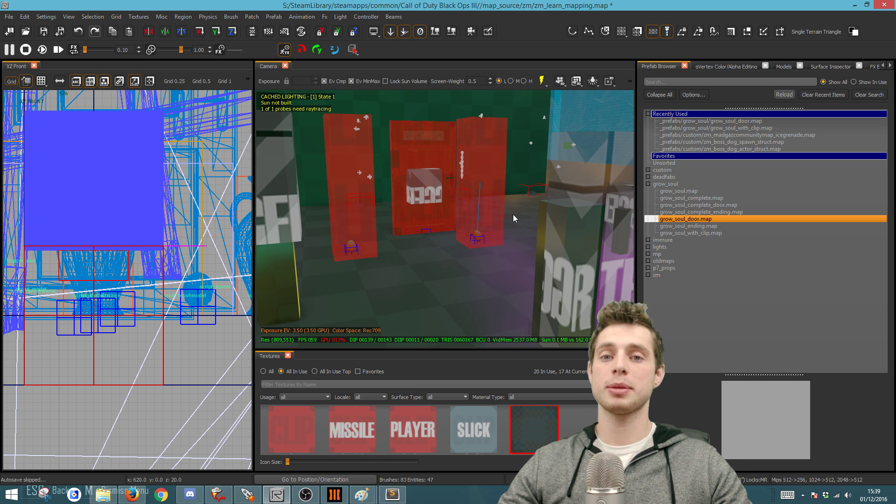
right_drag(513, 215, 472, 273)
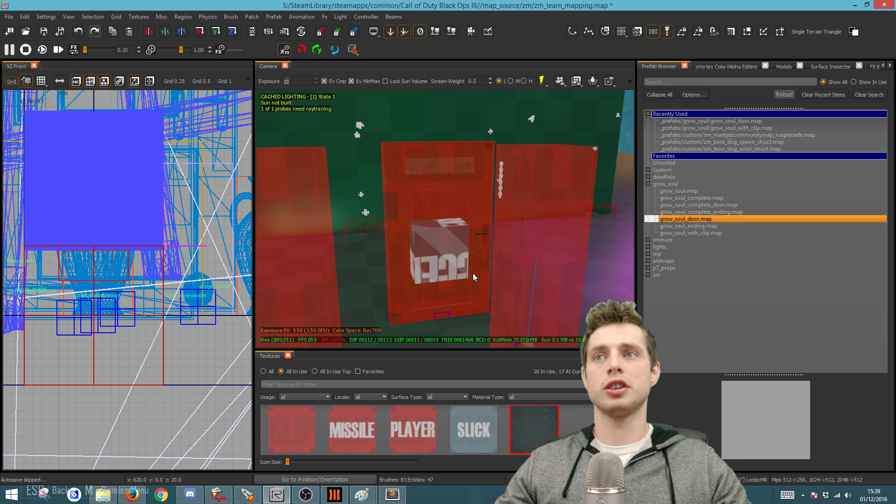
mouse_move(472, 273)
right_down()
mouse_move(504, 276)
mouse_move(481, 280)
mouse_move(481, 317)
mouse_move(481, 272)
right_up()
scroll(481, 272, down, 3)
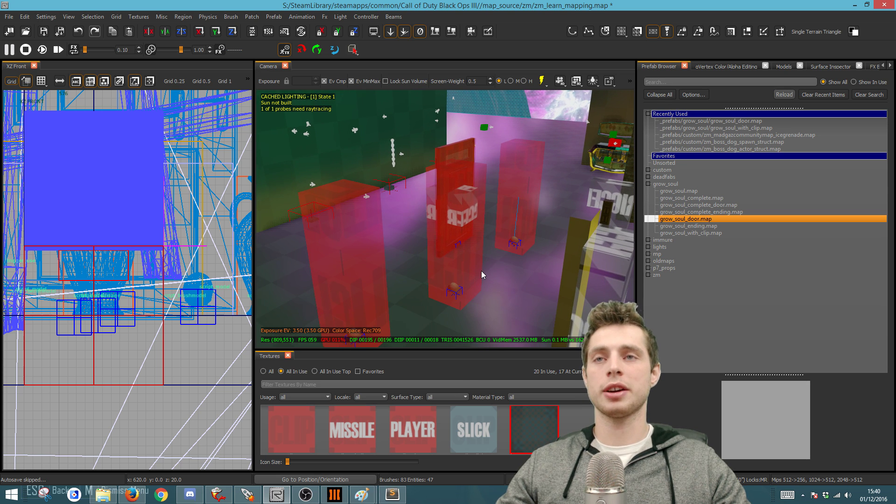